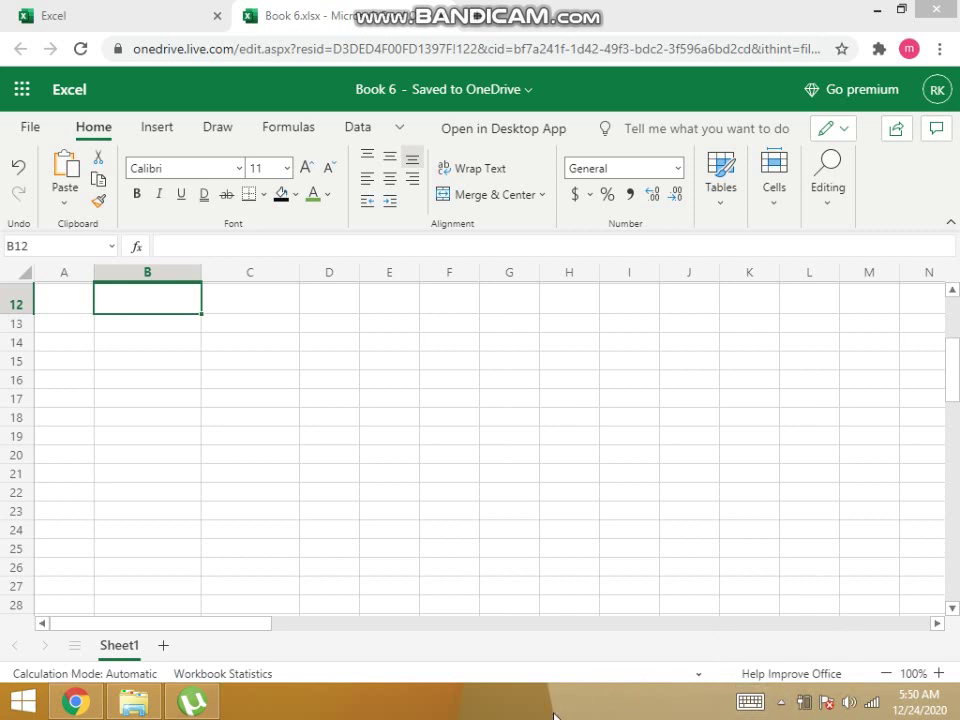
Enter the heading Name in cell A14.
{"action": "left_click", "coordinate": [60, 368]}
{"action": "left_click", "coordinate": [113, 380]}
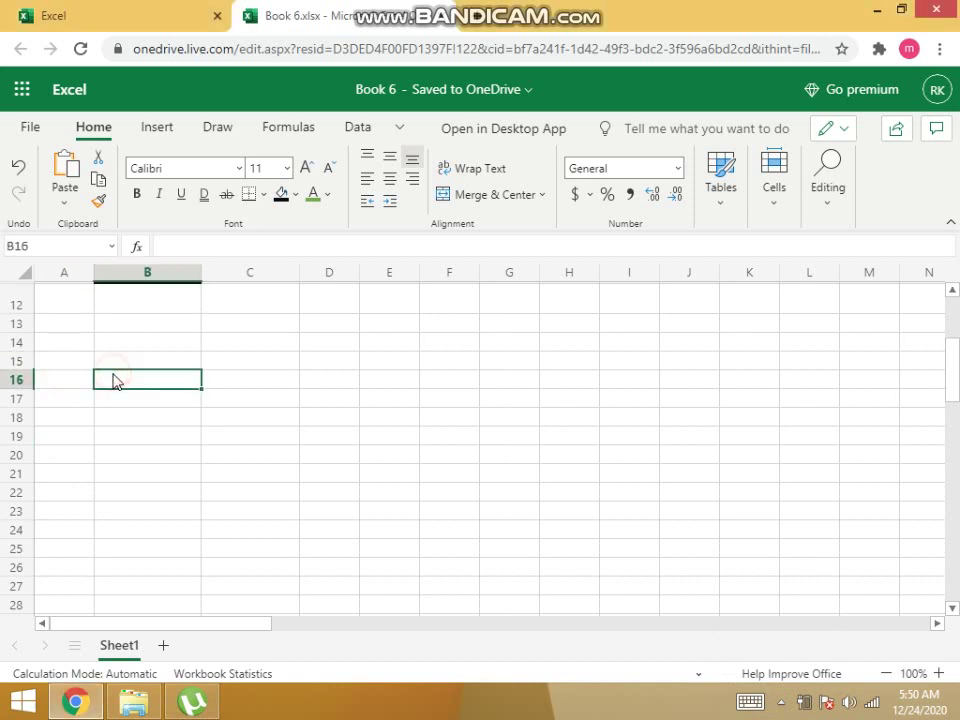
{"action": "left_click", "coordinate": [231, 366]}
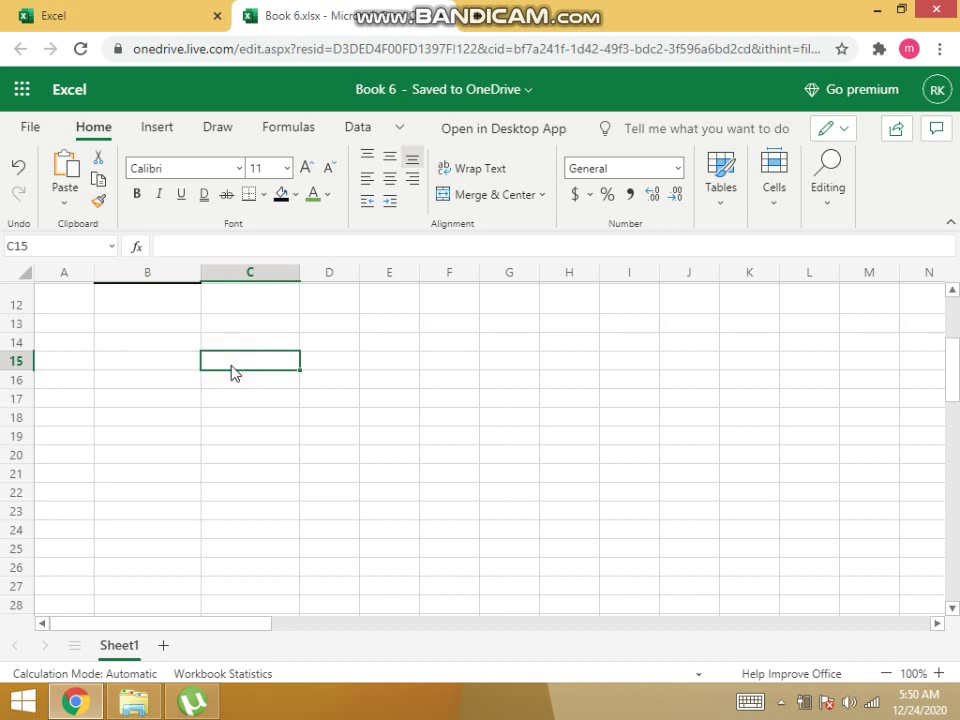
{"action": "left_click", "coordinate": [102, 449]}
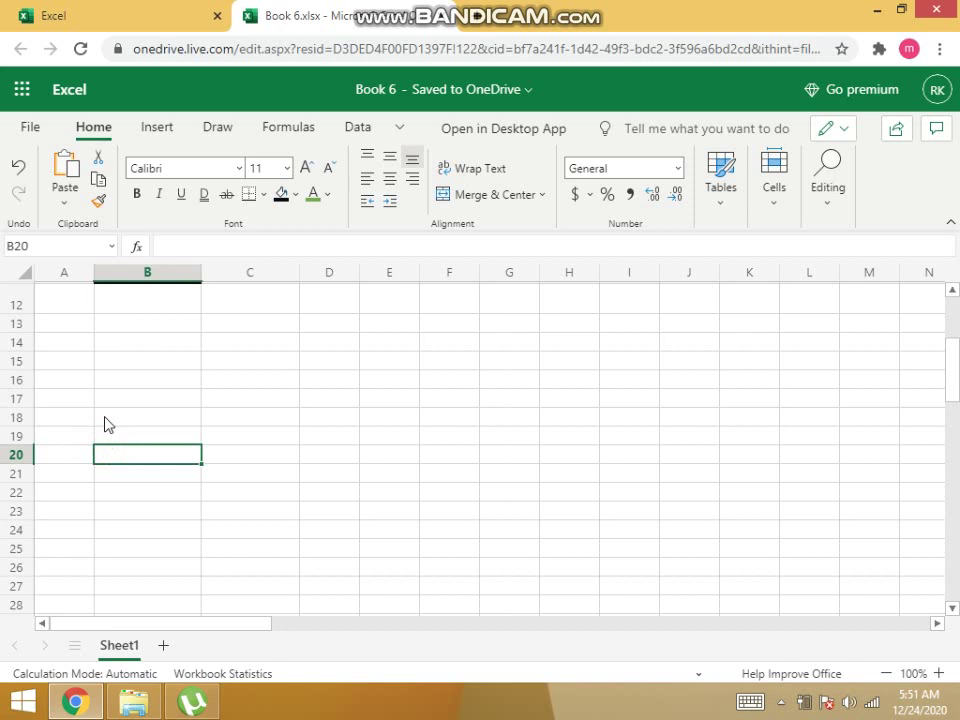
{"action": "left_click", "coordinate": [67, 457]}
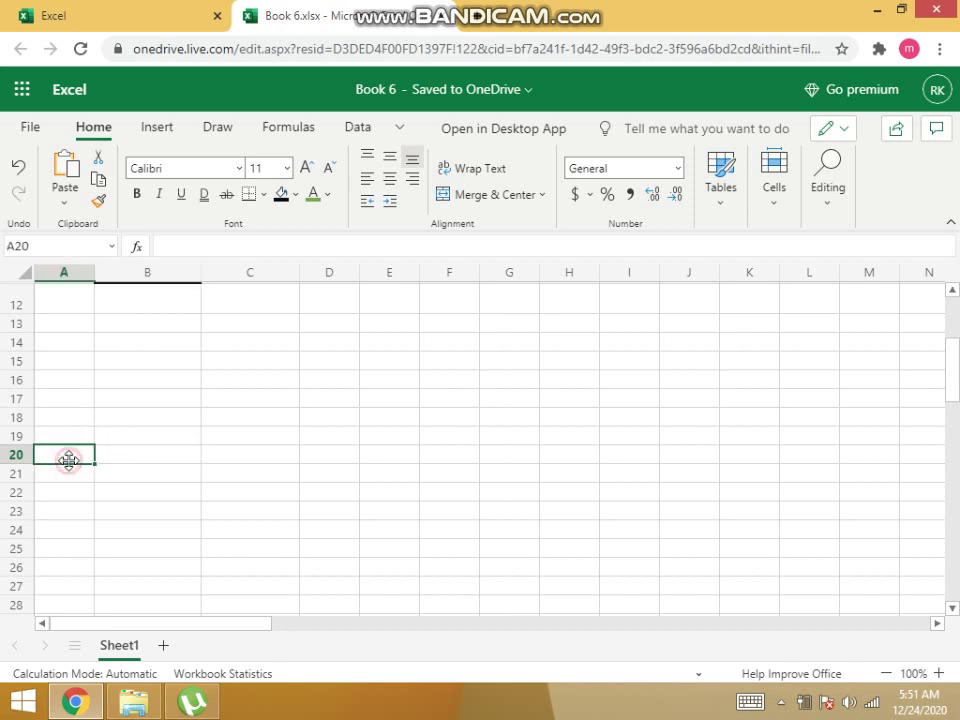
{"action": "left_click", "coordinate": [40, 247]}
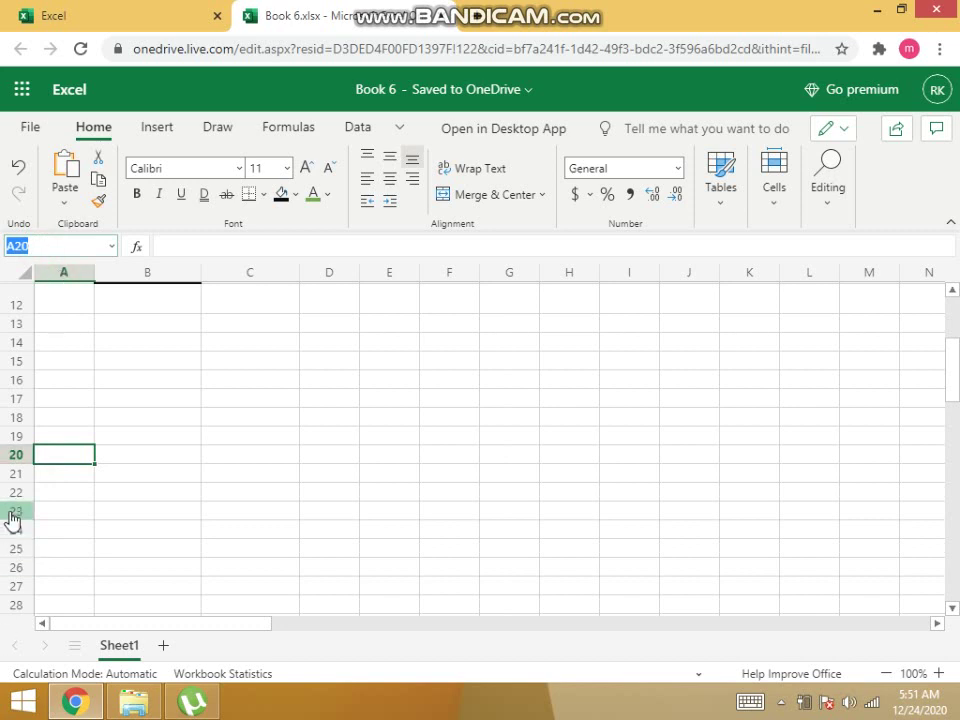
{"action": "left_click", "coordinate": [237, 366]}
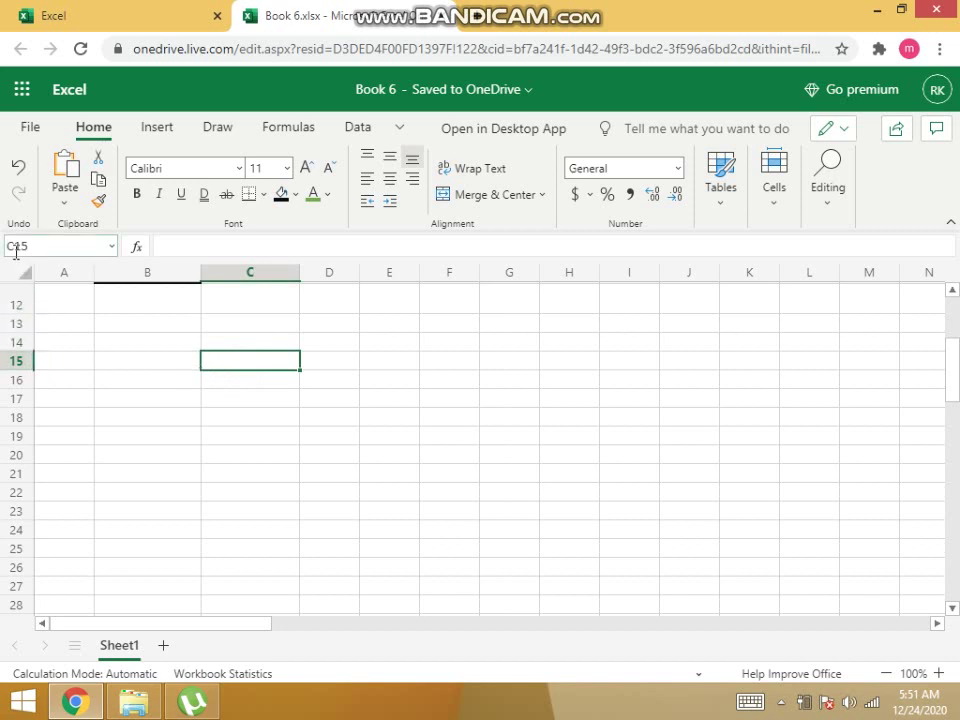
{"action": "left_click", "coordinate": [64, 345]}
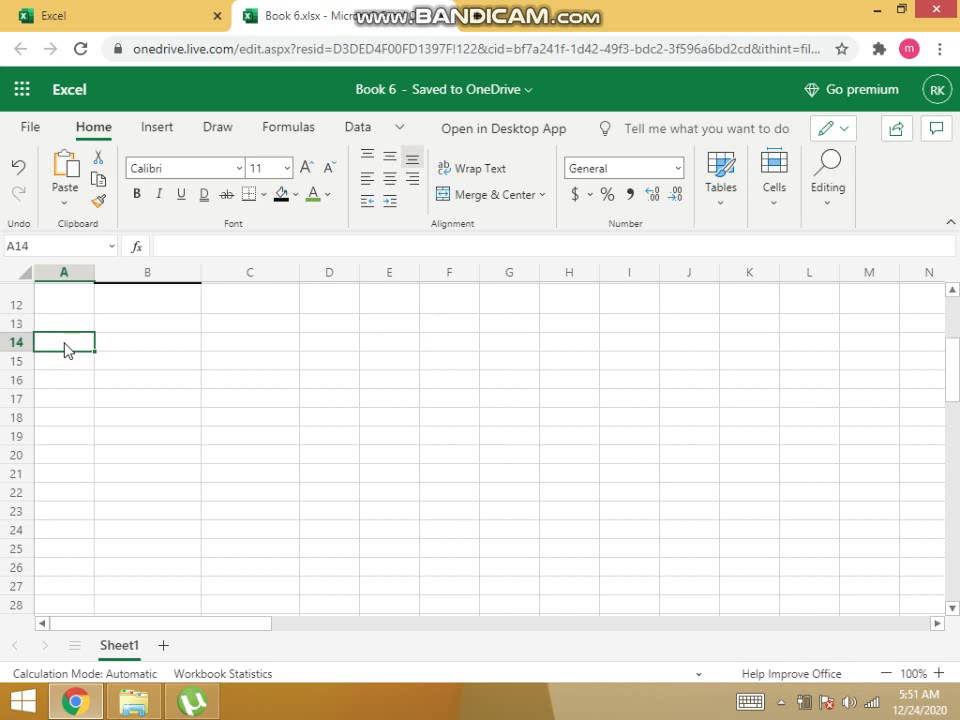
{"action": "left_click", "coordinate": [70, 382]}
{"action": "left_click", "coordinate": [70, 343]}
{"action": "type", "text": "Namw"}
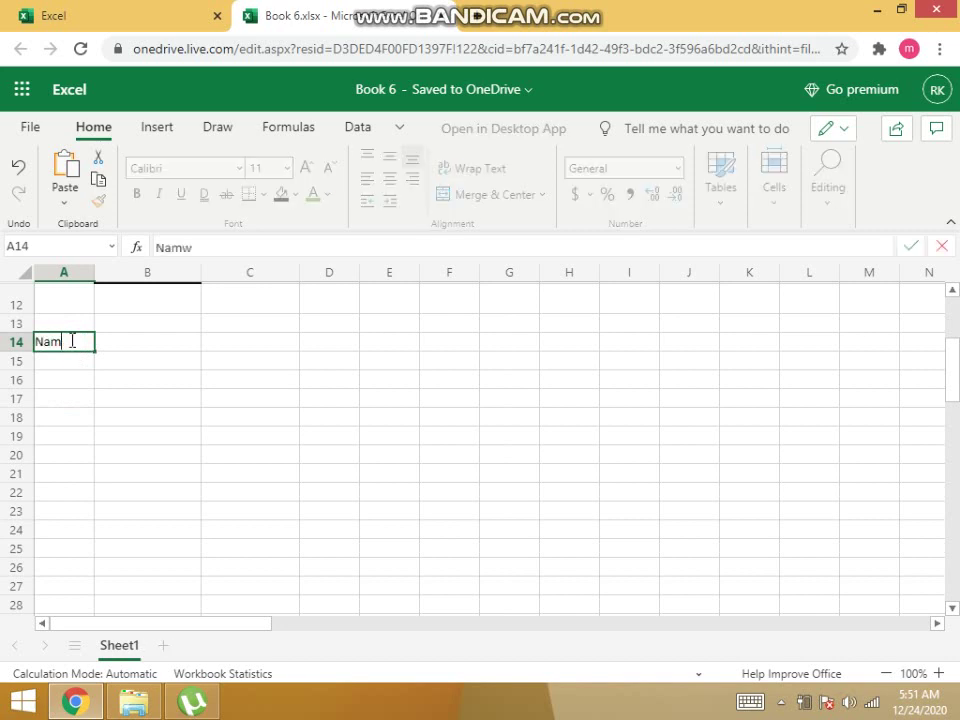
{"action": "key", "text": "BackSpace"}
{"action": "type", "text": "e"}
{"action": "left_click", "coordinate": [284, 366]}
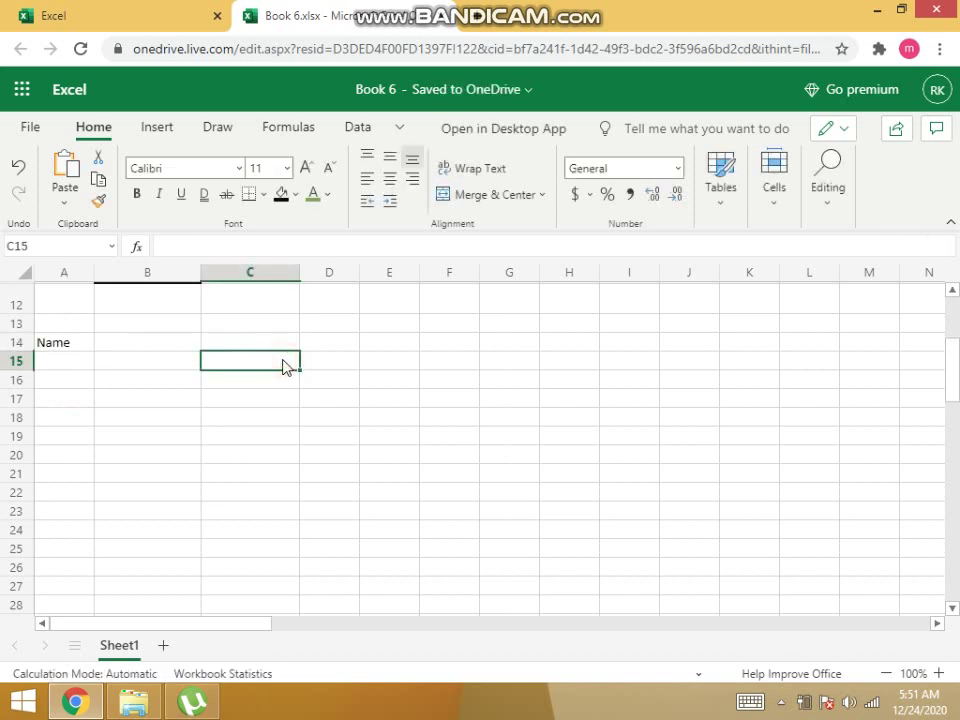
Enter the heading marks in cell B14 beside it.
{"action": "left_click", "coordinate": [125, 346]}
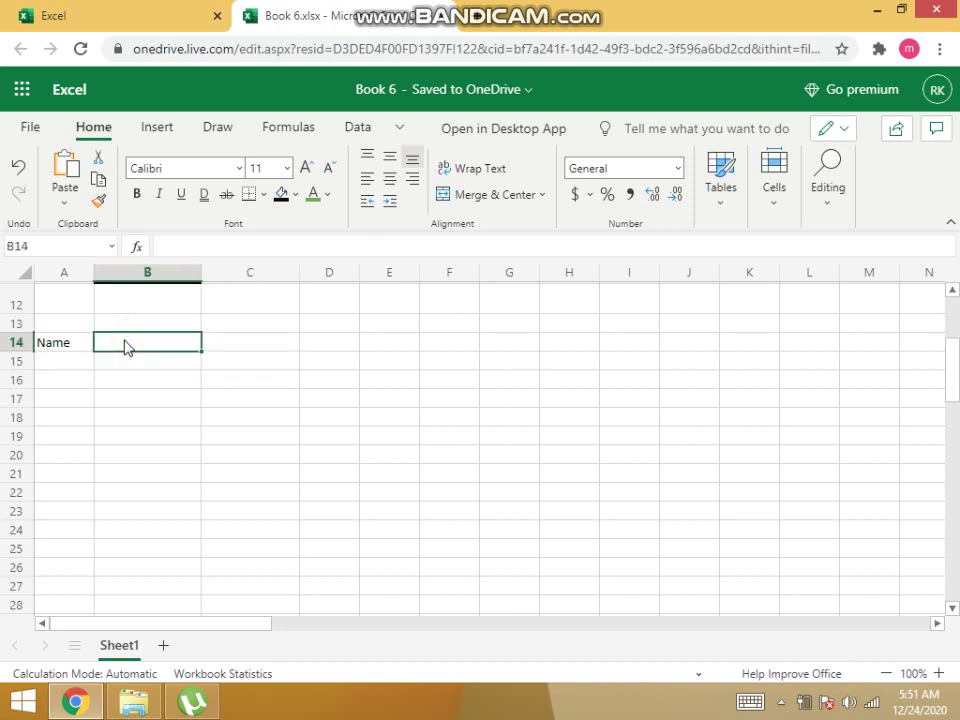
{"action": "type", "text": "marks"}
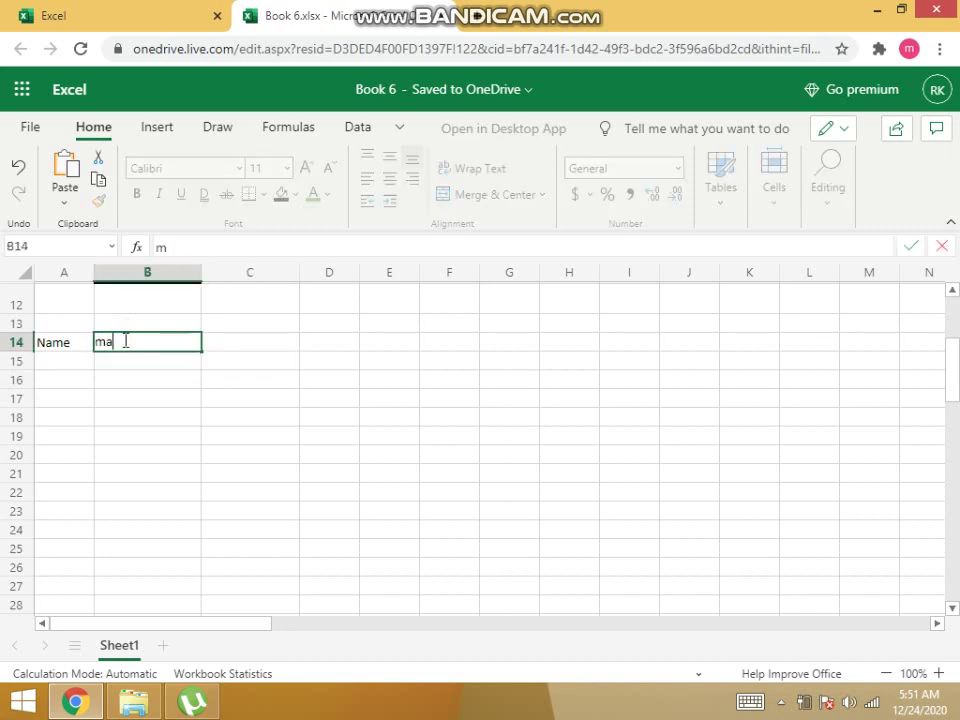
{"action": "left_click", "coordinate": [189, 369]}
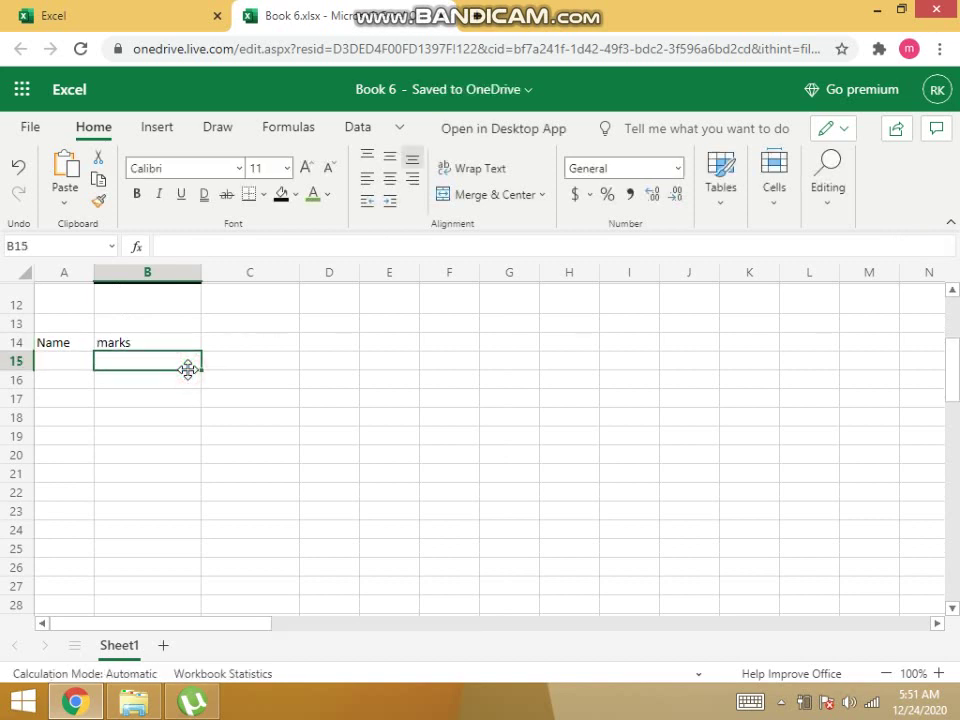
{"action": "left_click", "coordinate": [67, 346]}
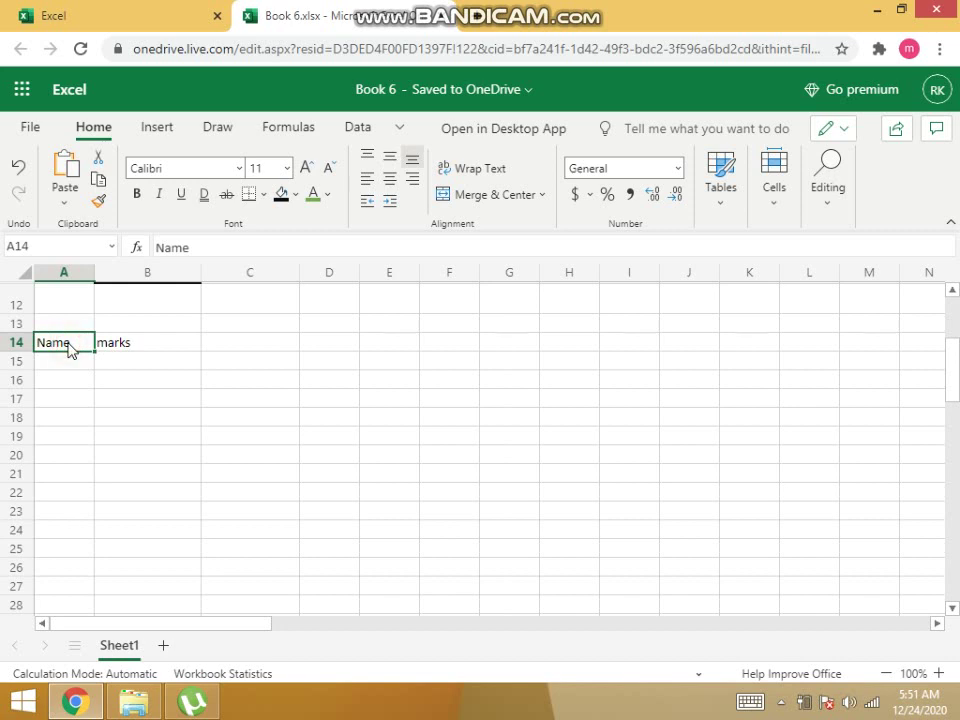
{"action": "left_click", "coordinate": [120, 342]}
{"action": "left_click", "coordinate": [41, 345]}
{"action": "left_click", "coordinate": [45, 349]}
{"action": "left_click", "coordinate": [47, 363]}
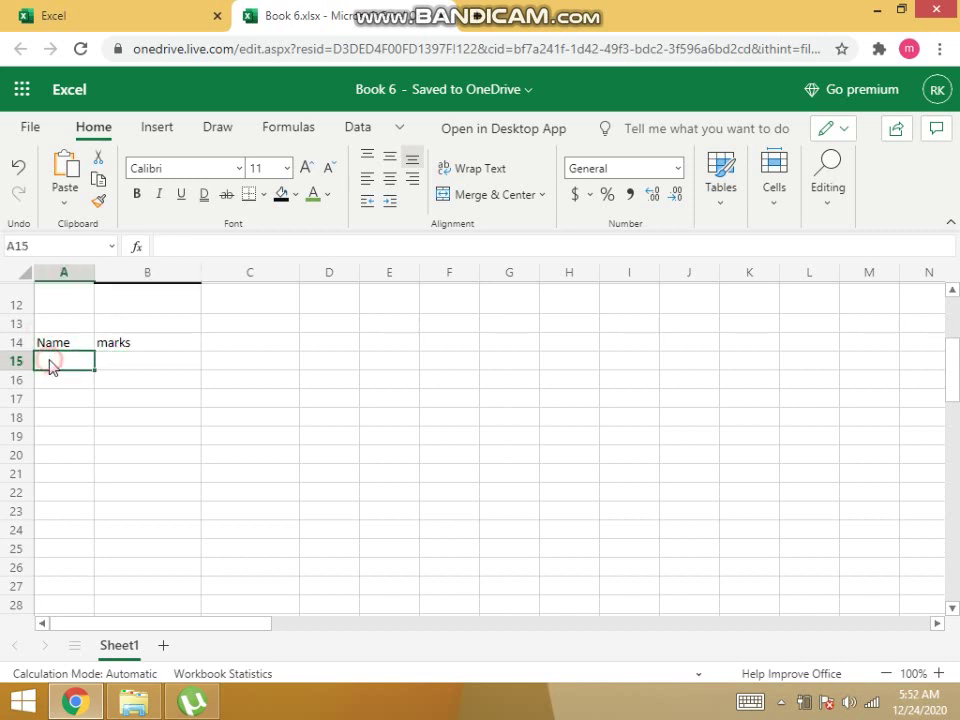
{"action": "left_click", "coordinate": [52, 346]}
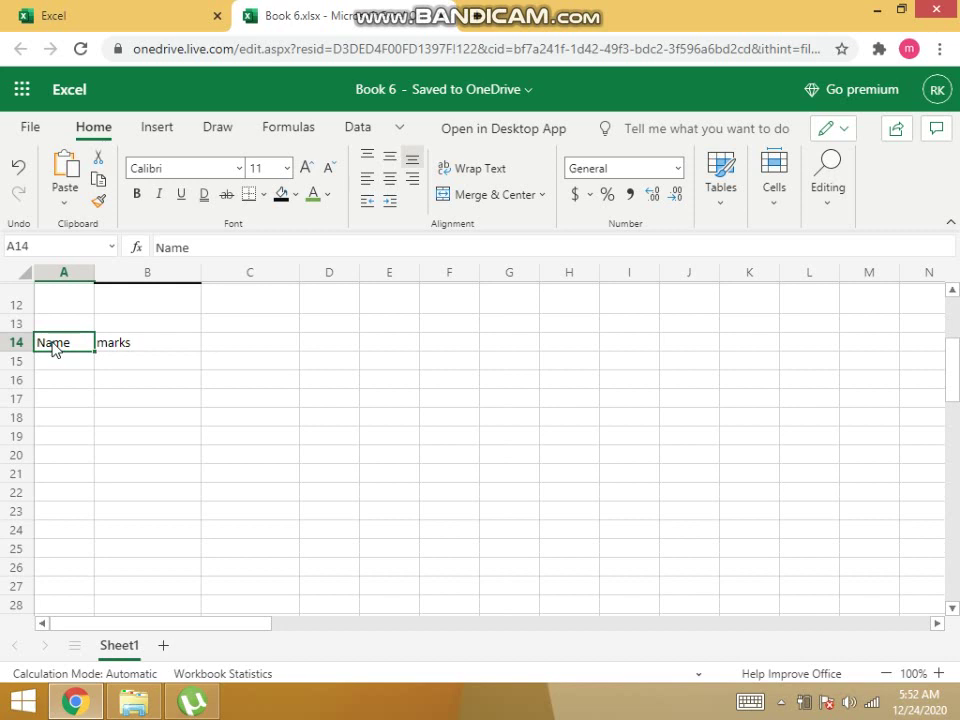
Colour the A14:B14 heading text Green, Accent 6, Darker 50%.
{"action": "left_click_drag", "start_coordinate": [86, 343], "coordinate": [118, 347]}
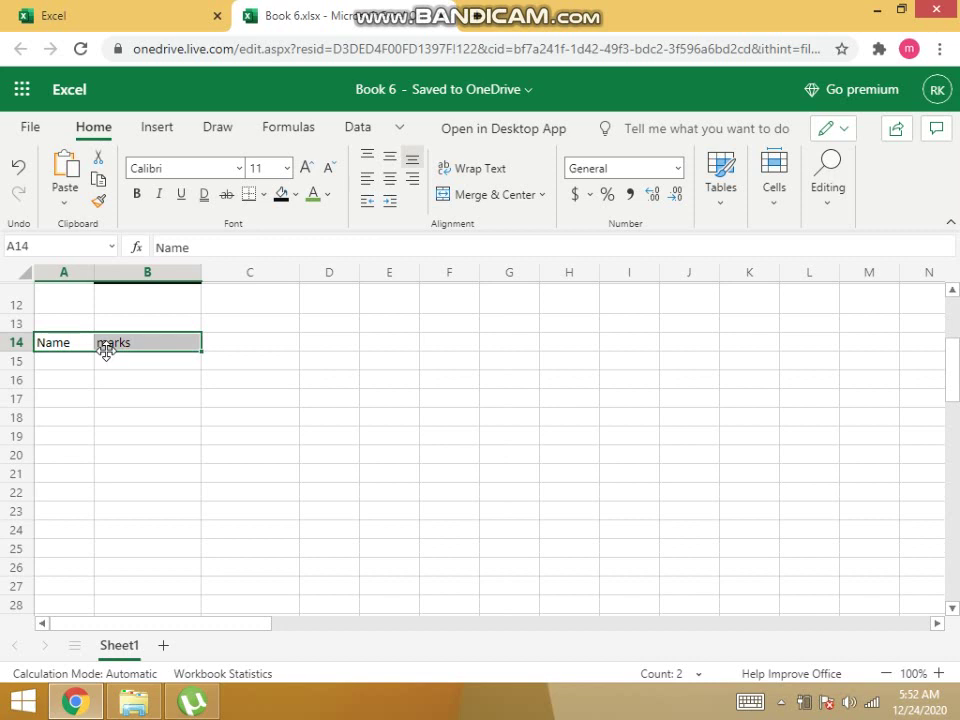
{"action": "left_click", "coordinate": [327, 196]}
{"action": "left_click", "coordinate": [328, 198]}
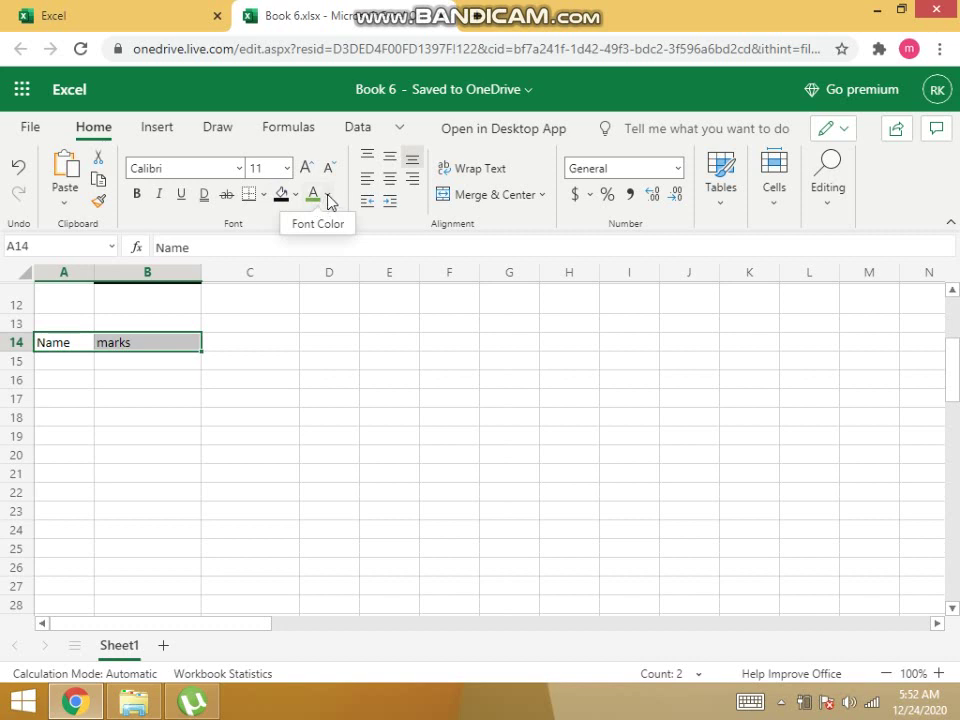
{"action": "left_click", "coordinate": [328, 196]}
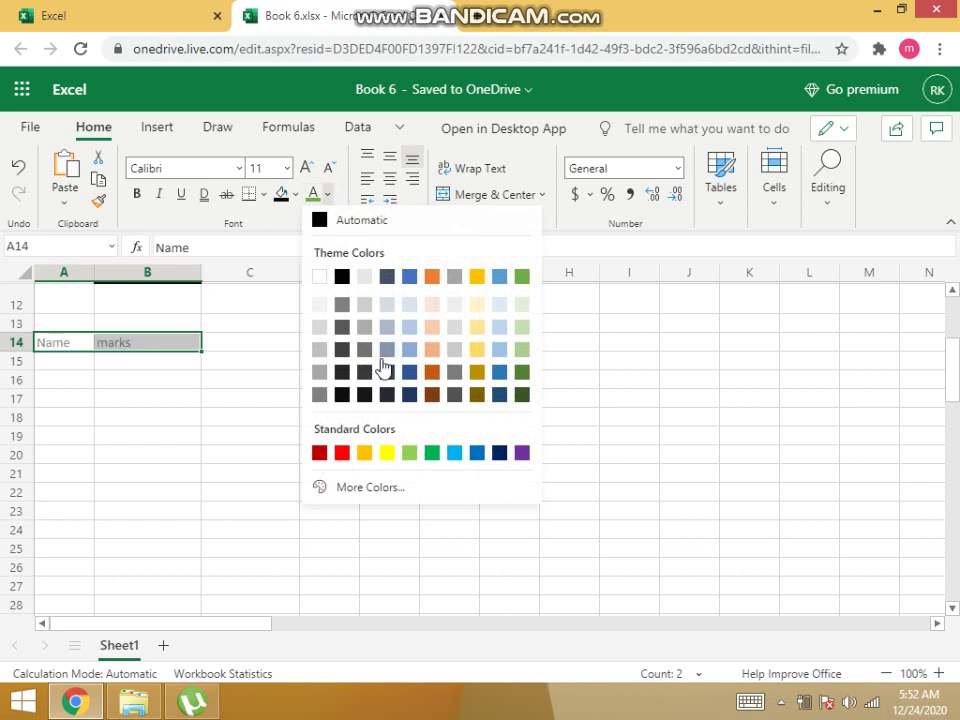
{"action": "left_click", "coordinate": [520, 396]}
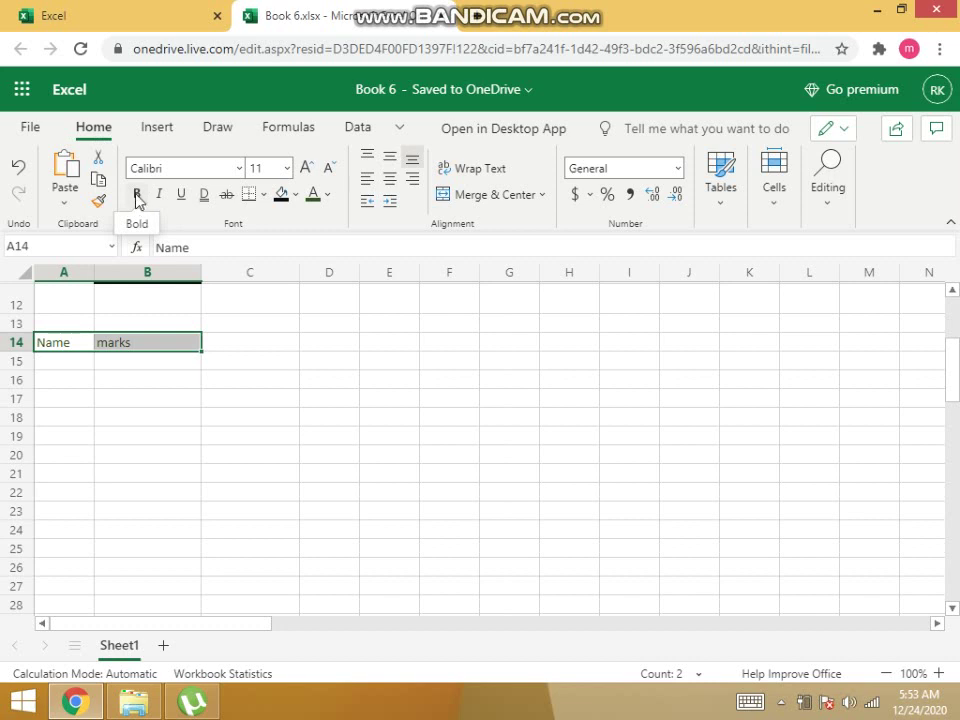
Bold the A14:B14 headings and fill both cells with gold.
{"action": "left_click", "coordinate": [137, 196]}
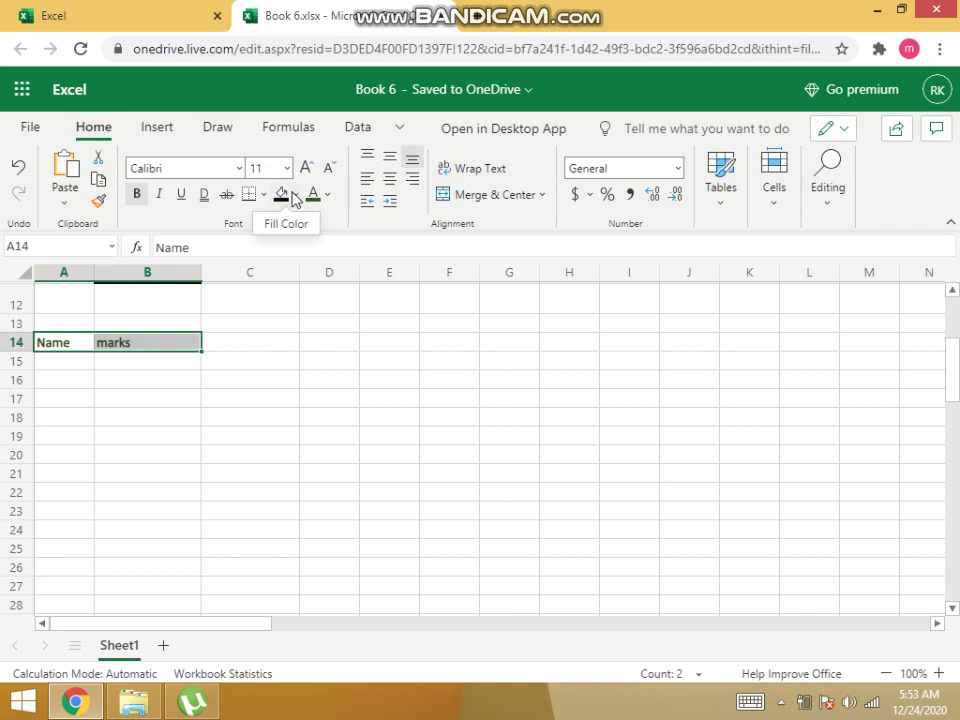
{"action": "left_click", "coordinate": [296, 195]}
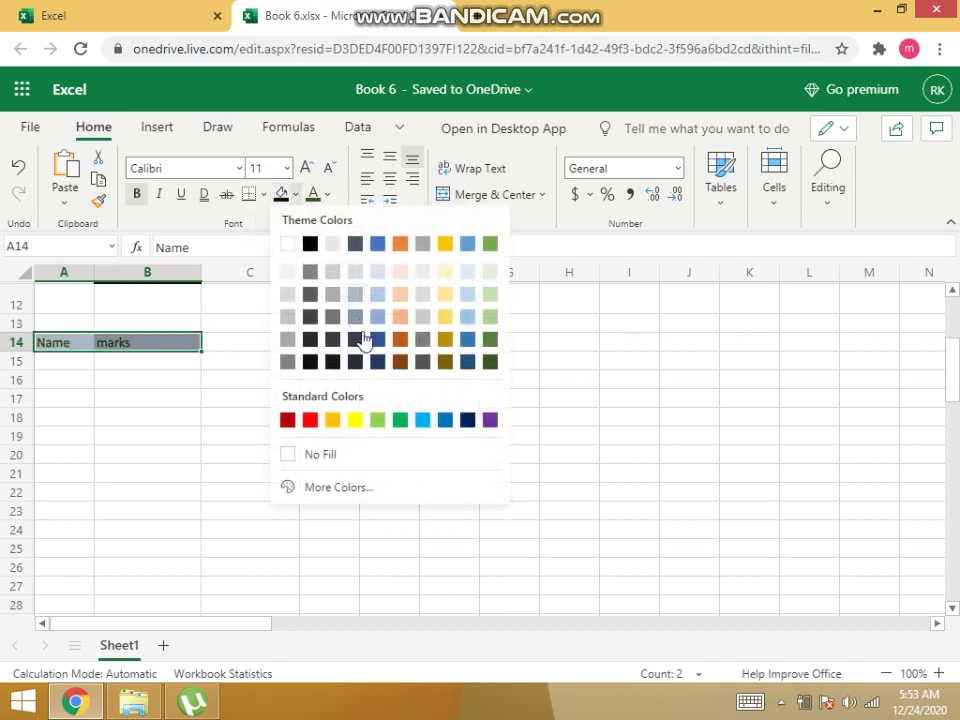
{"action": "left_click", "coordinate": [334, 420]}
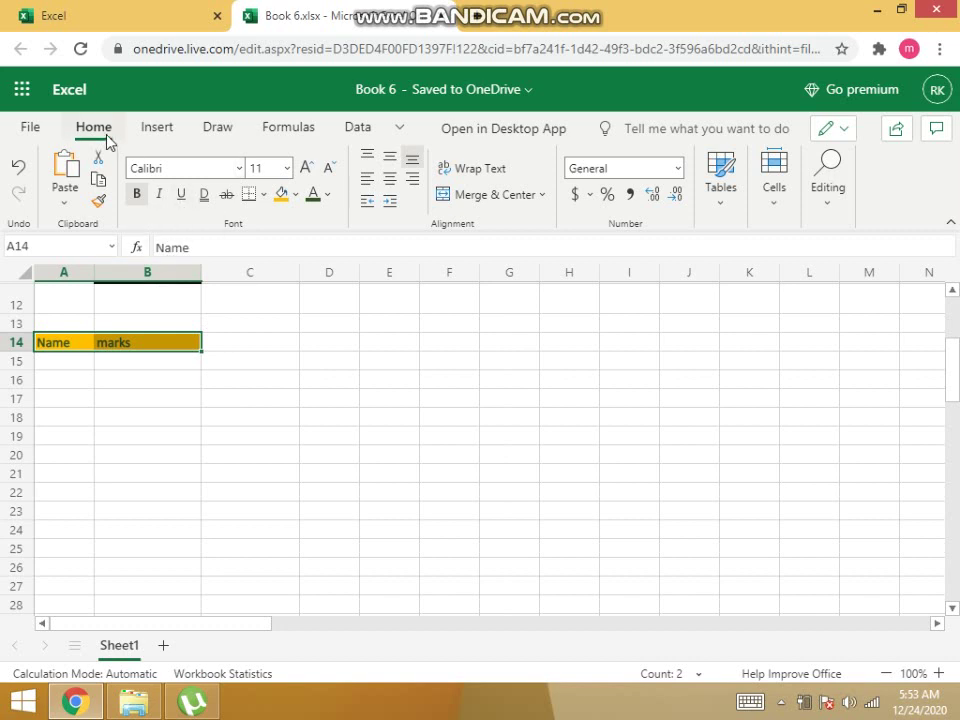
Underline and italicise the Name and marks headings in A14:B14.
{"action": "left_click", "coordinate": [182, 195]}
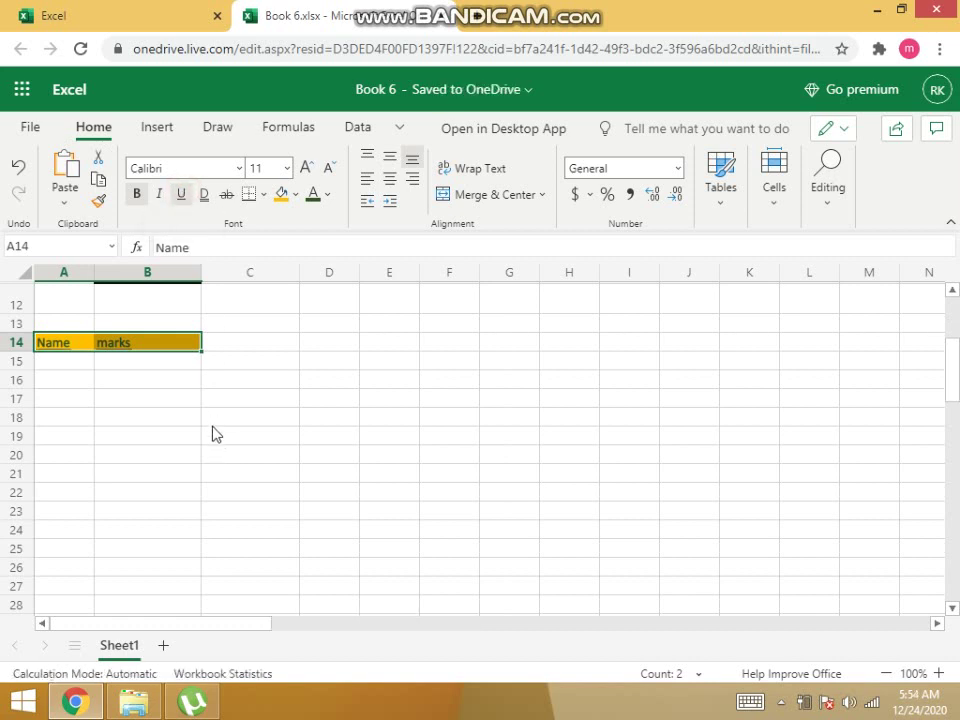
{"action": "left_click", "coordinate": [101, 366]}
{"action": "left_click", "coordinate": [73, 418]}
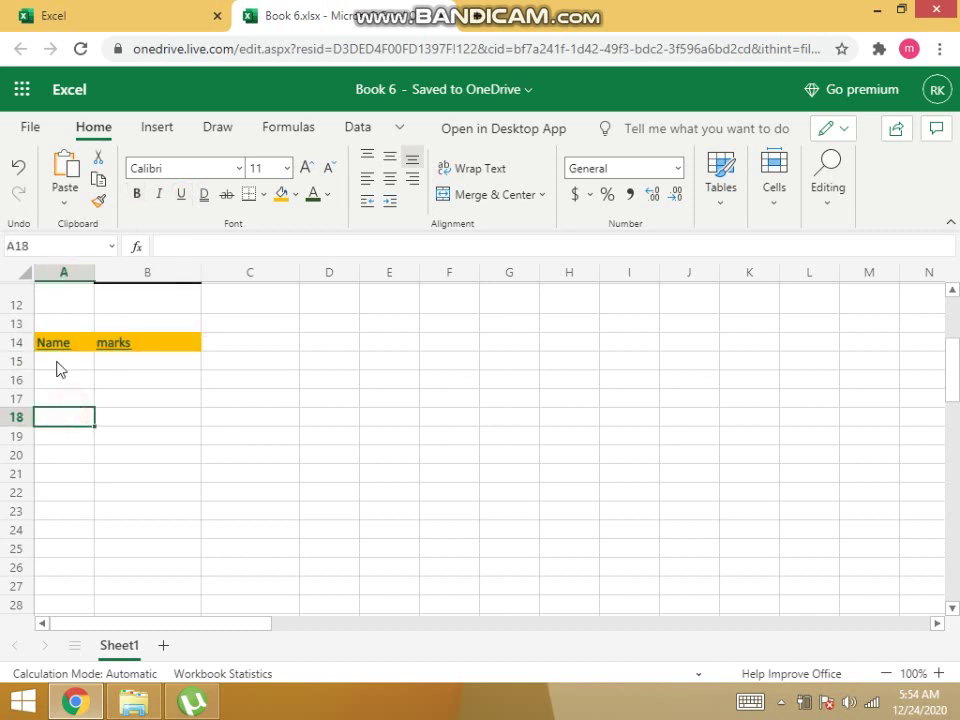
{"action": "left_click", "coordinate": [54, 343]}
{"action": "left_click_drag", "start_coordinate": [54, 345], "coordinate": [122, 349]}
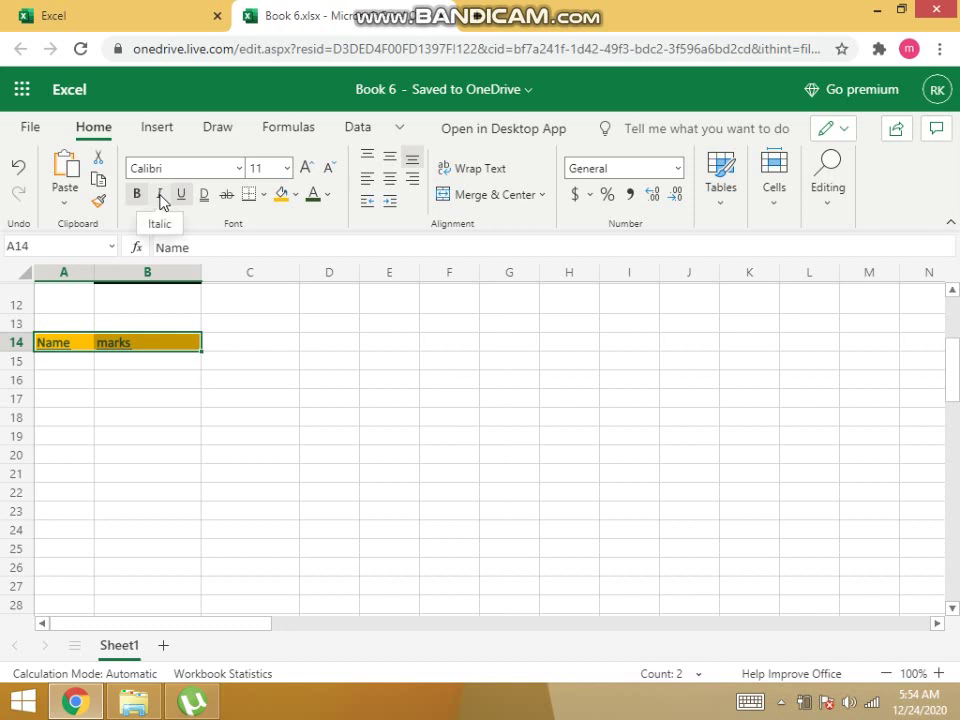
{"action": "left_click", "coordinate": [161, 200]}
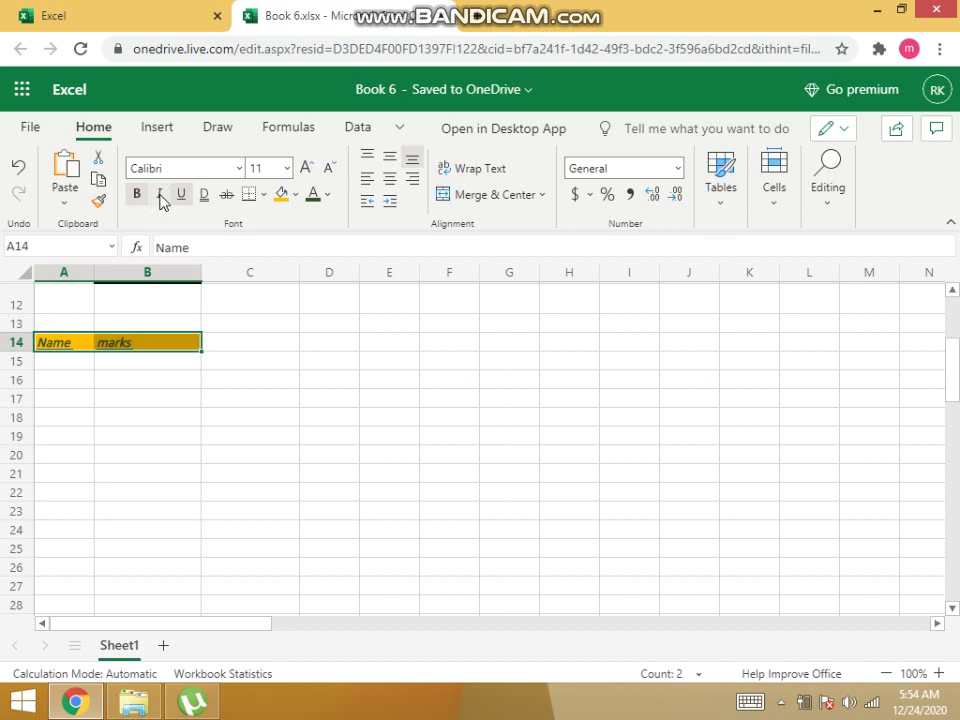
{"action": "left_click", "coordinate": [781, 701]}
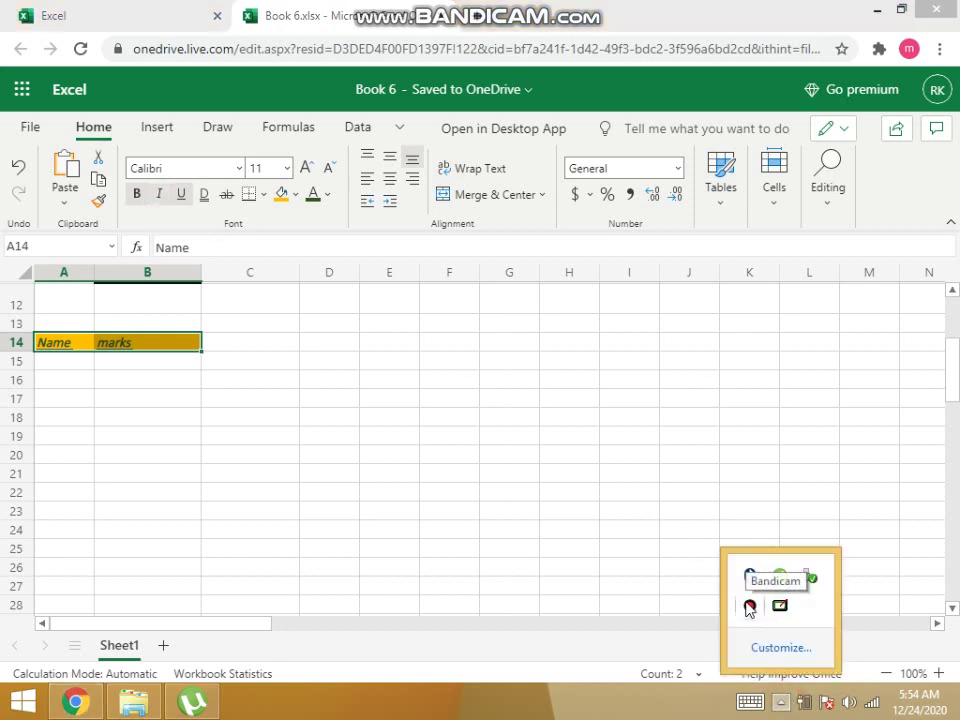
{"action": "left_click", "coordinate": [749, 609]}
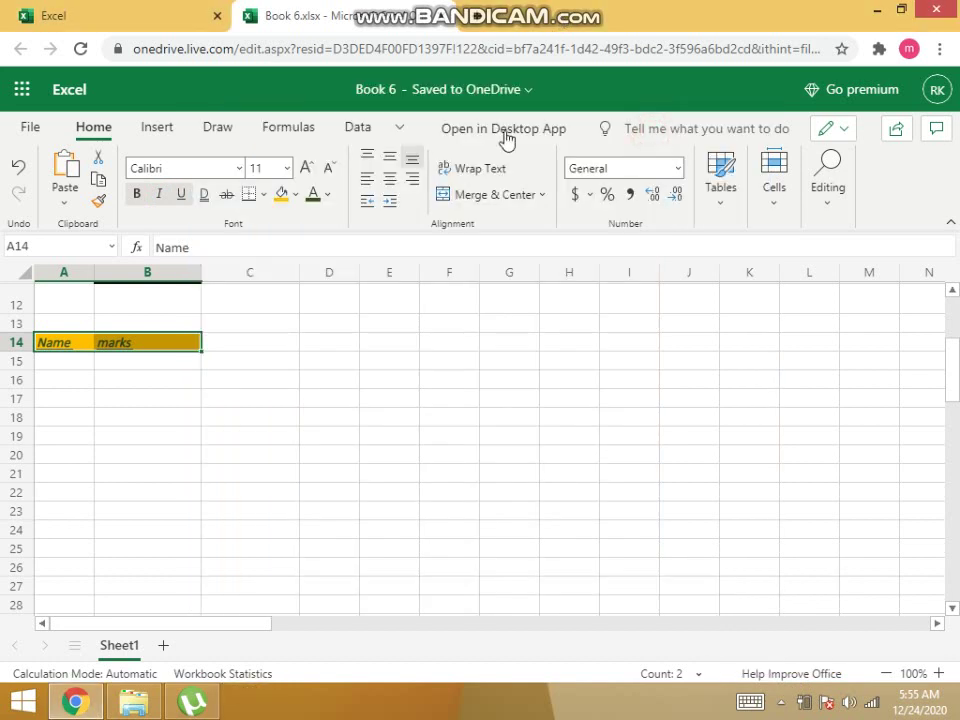
Change the header font from Calibri to Comic Sans MS.
{"action": "mouse_move", "coordinate": [487, 9]}
{"action": "left_click", "coordinate": [258, 168]}
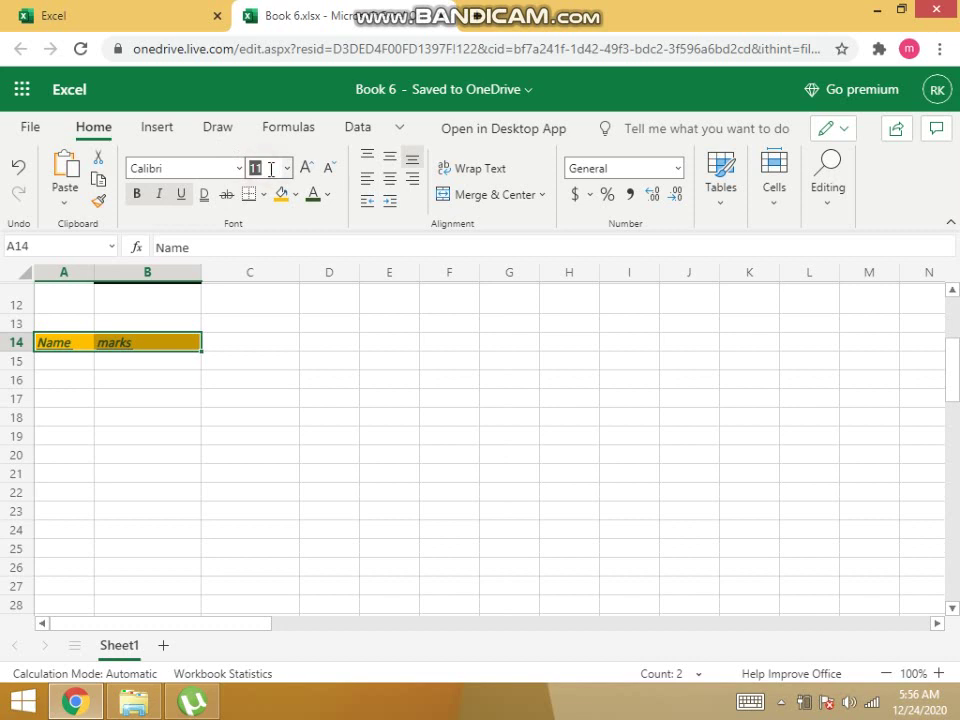
{"action": "left_click", "coordinate": [190, 166]}
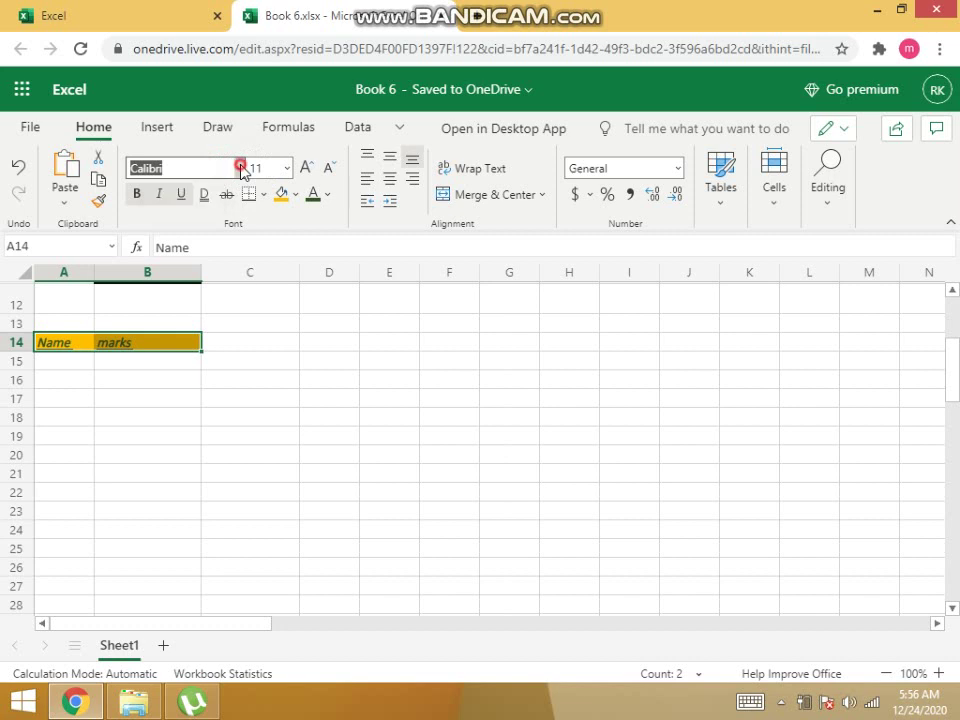
{"action": "left_click", "coordinate": [240, 169]}
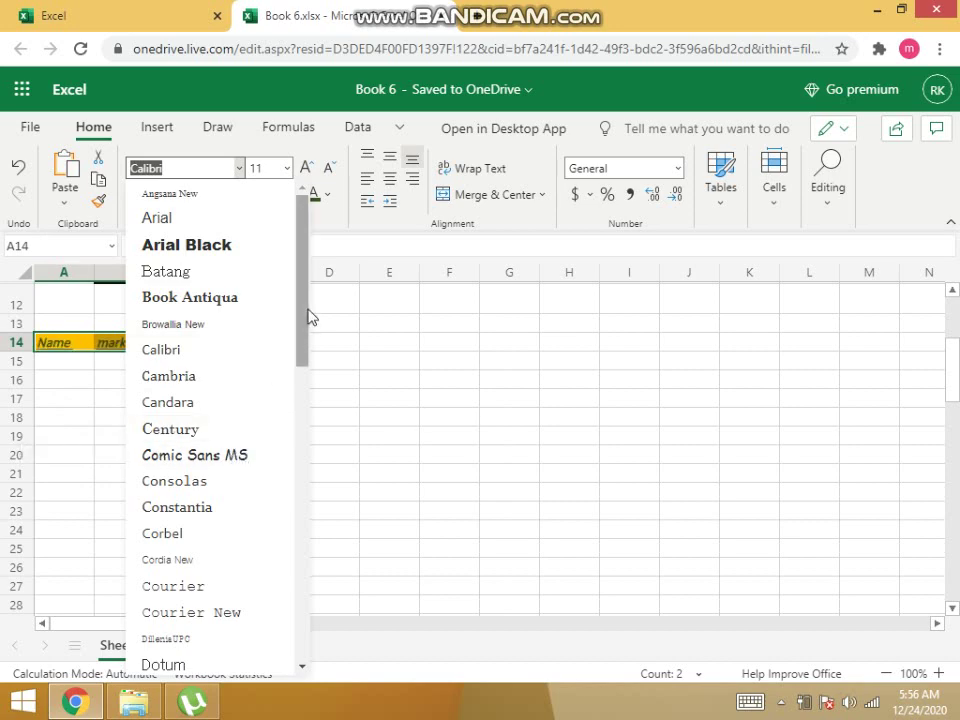
{"action": "left_click_drag", "start_coordinate": [304, 316], "coordinate": [274, 296]}
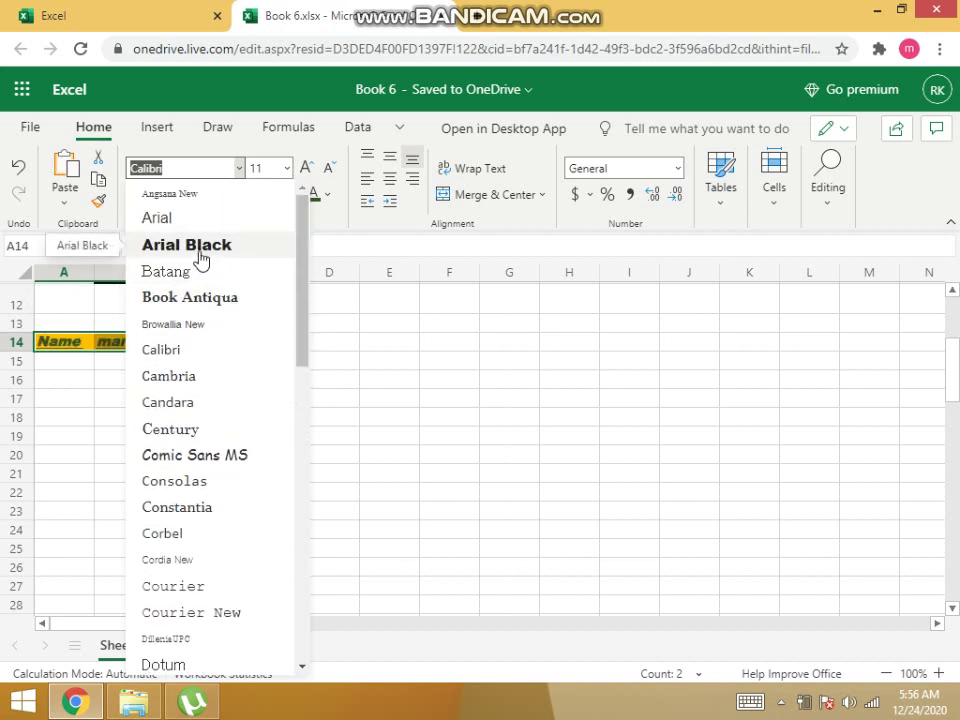
{"action": "left_click", "coordinate": [201, 460]}
{"action": "left_click", "coordinate": [114, 390]}
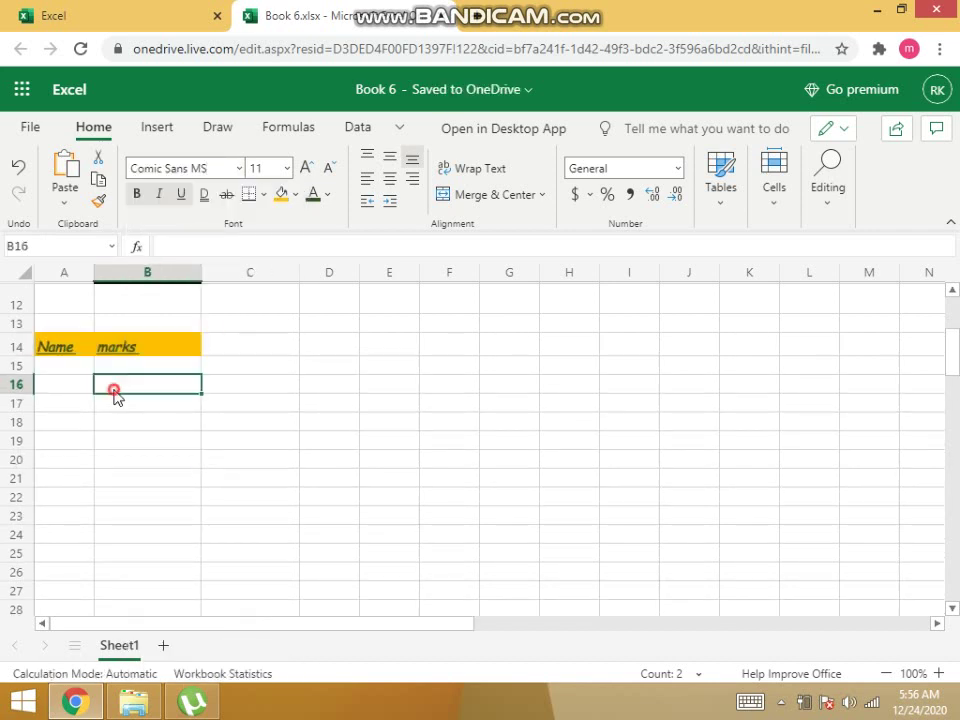
{"action": "left_click", "coordinate": [66, 345]}
Type the student's full name into cell A15 under the Name heading.
{"action": "left_click", "coordinate": [105, 346]}
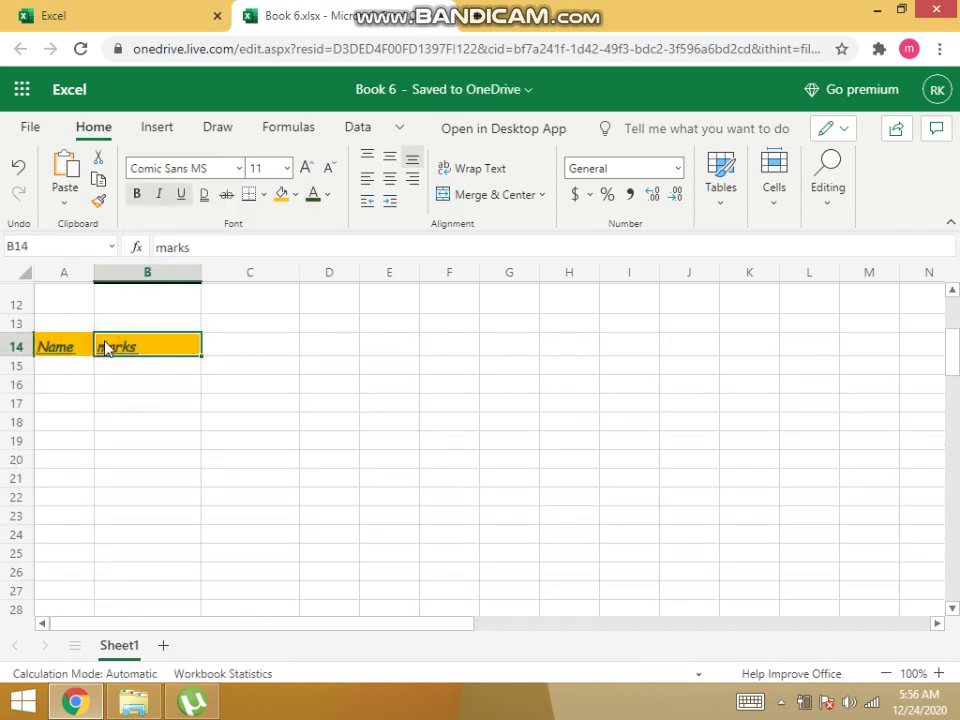
{"action": "left_click", "coordinate": [77, 345]}
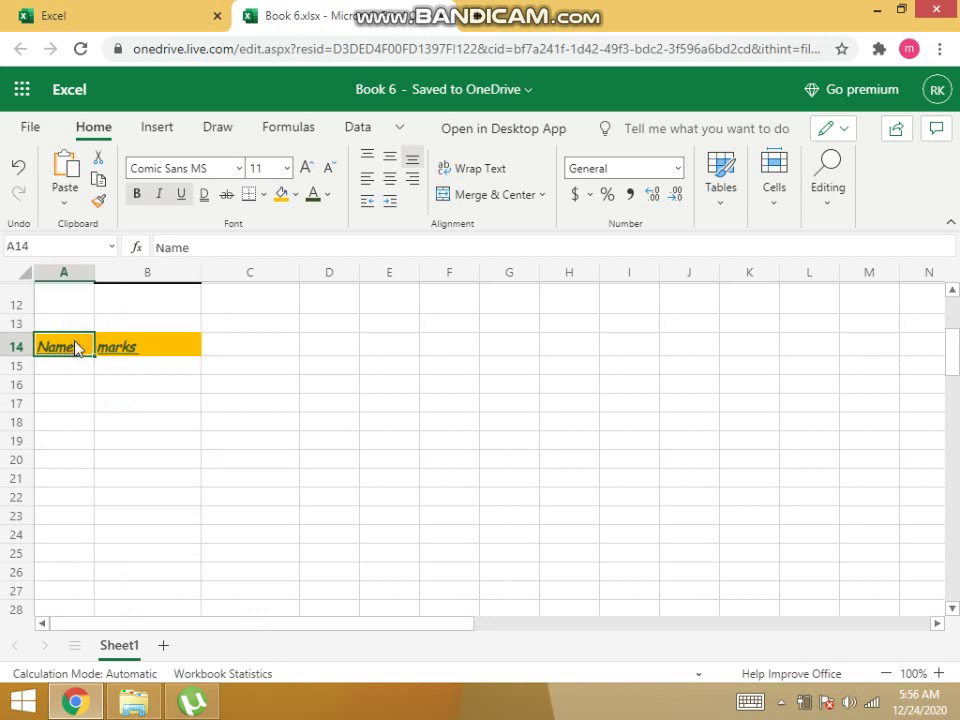
{"action": "left_click", "coordinate": [75, 371]}
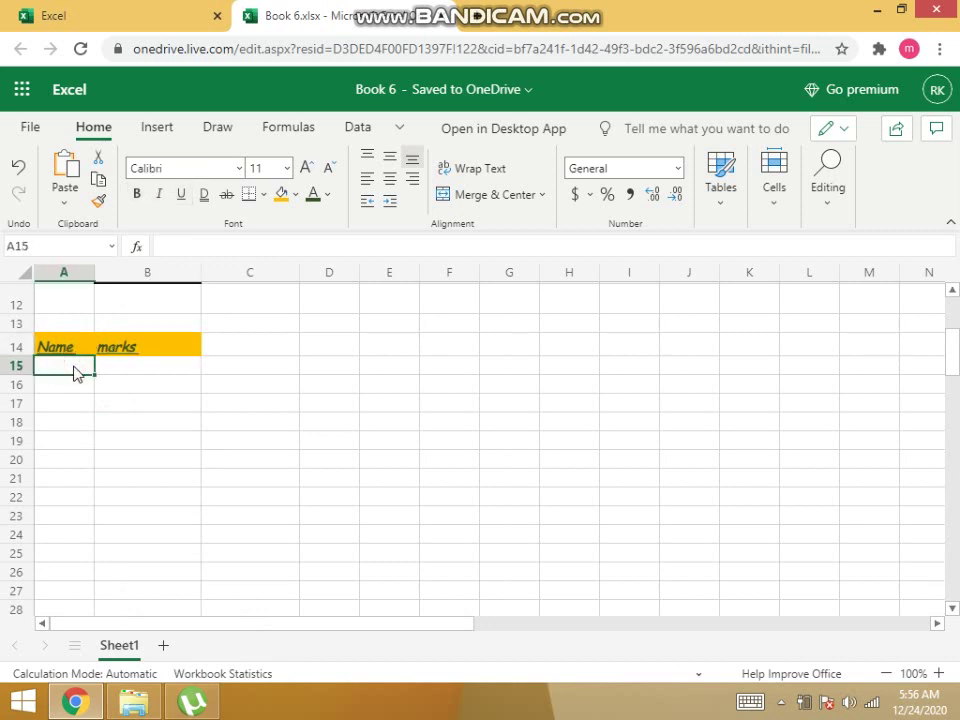
{"action": "double_click", "coordinate": [75, 366]}
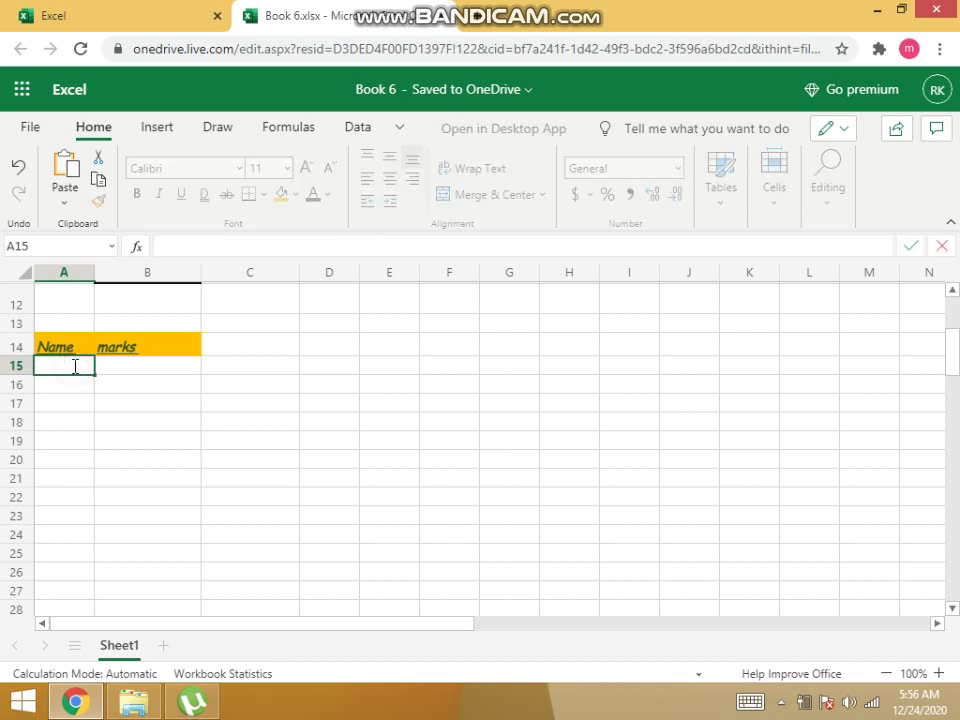
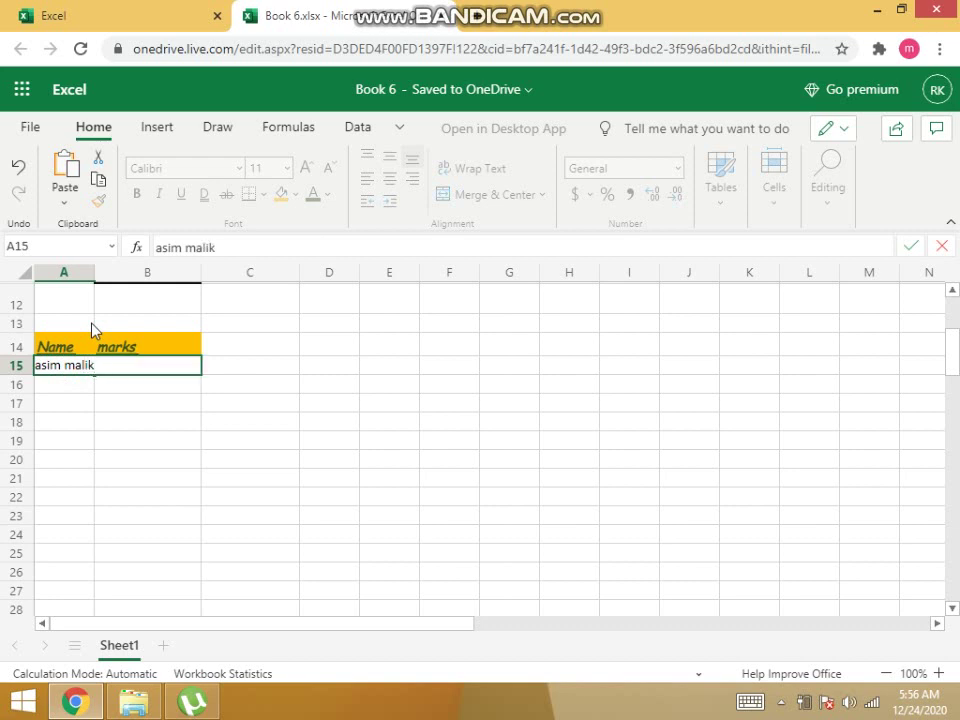
{"action": "left_click", "coordinate": [110, 403]}
{"action": "left_click", "coordinate": [81, 368]}
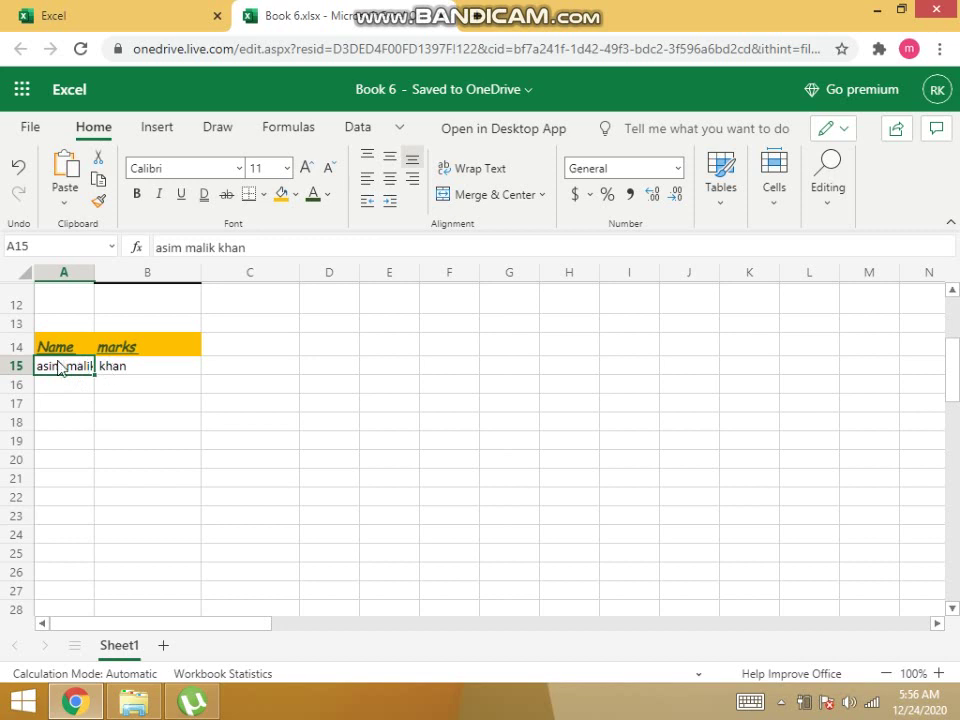
{"action": "left_click", "coordinate": [113, 370]}
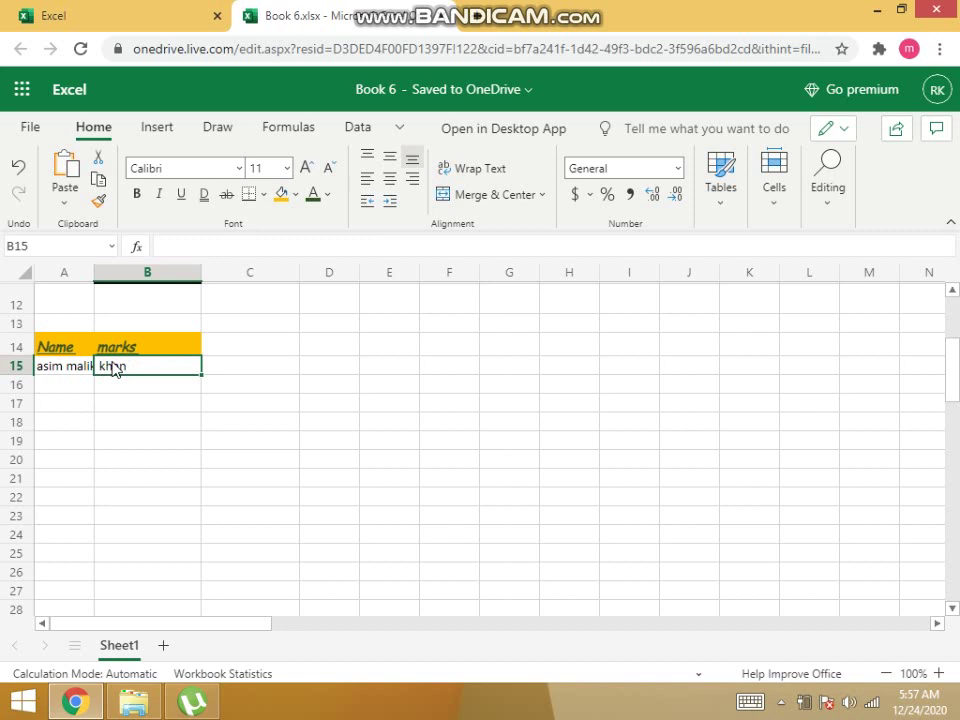
{"action": "left_click", "coordinate": [77, 370]}
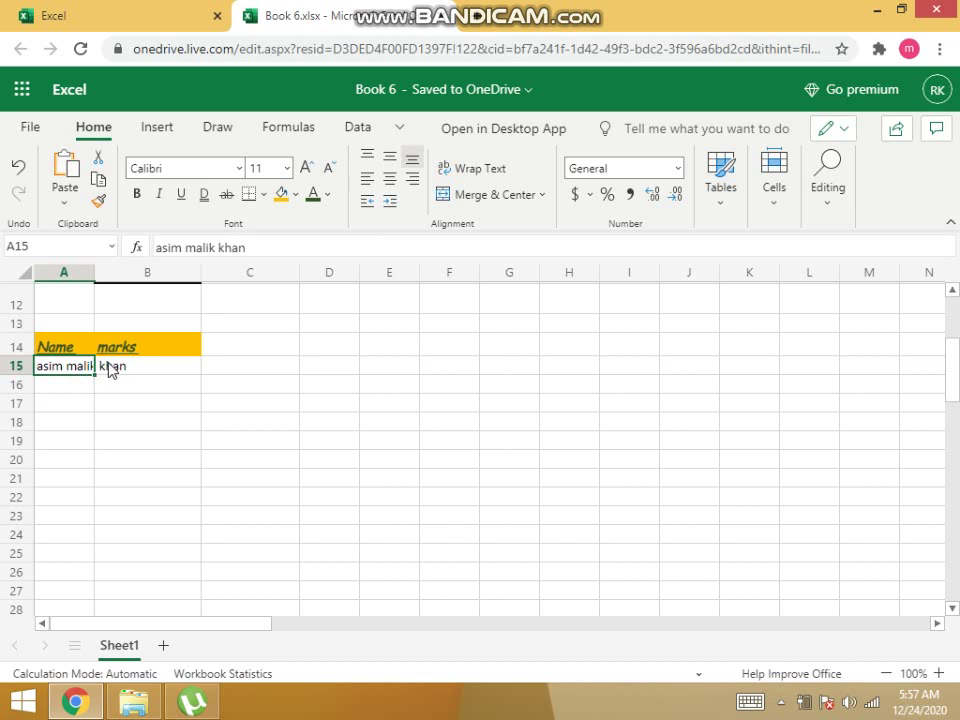
{"action": "left_click", "coordinate": [109, 368]}
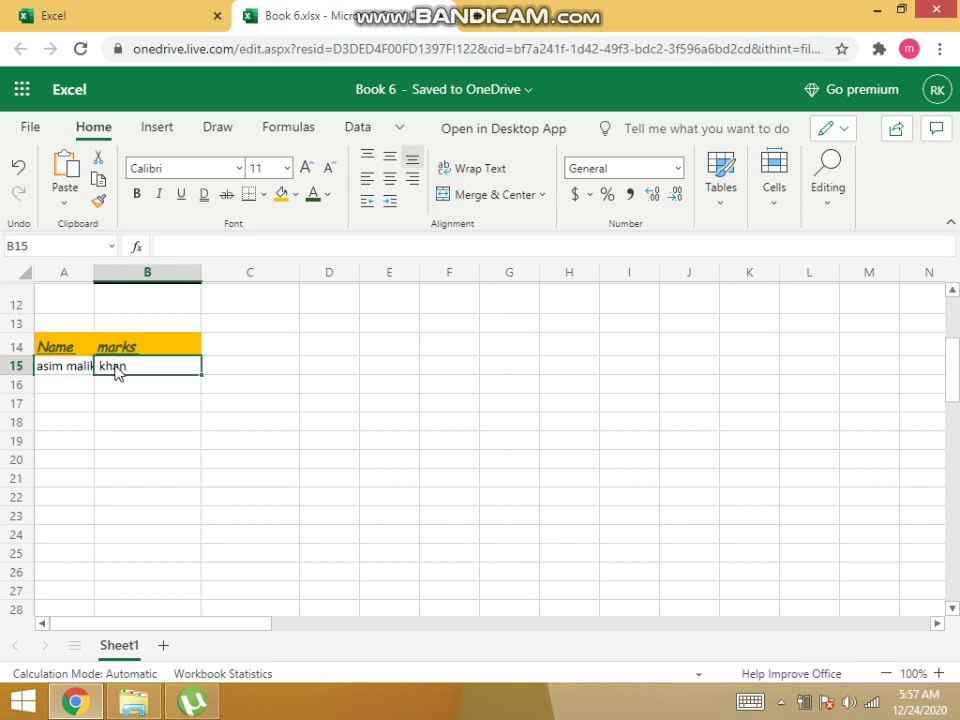
{"action": "left_click", "coordinate": [70, 370]}
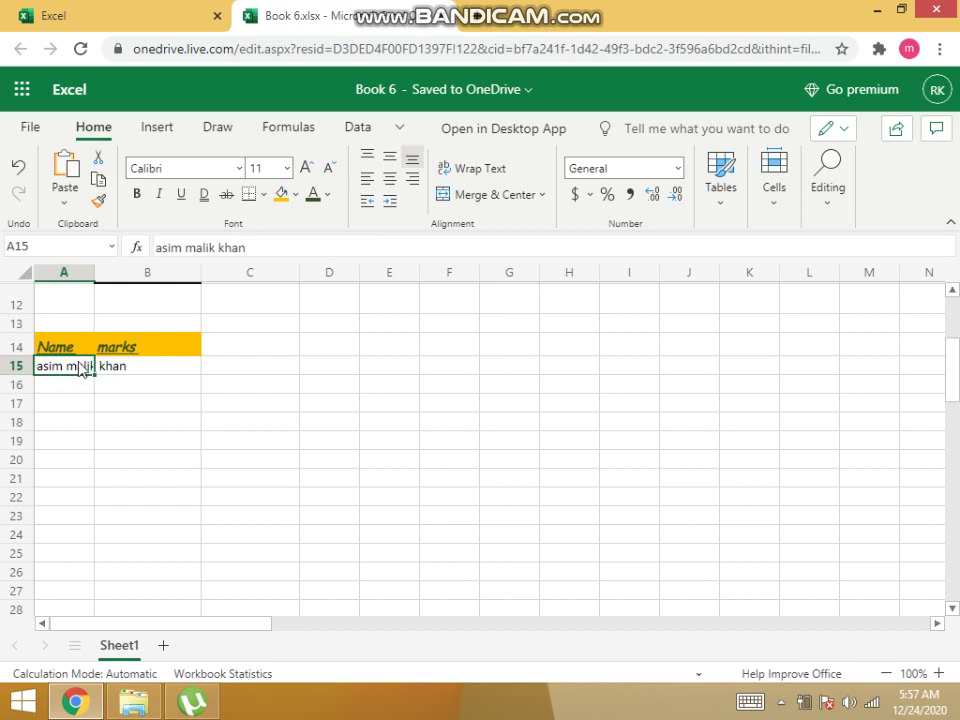
Turn on Wrap Text for A15 so the name spans three lines.
{"action": "left_click", "coordinate": [68, 388]}
{"action": "left_click", "coordinate": [68, 372]}
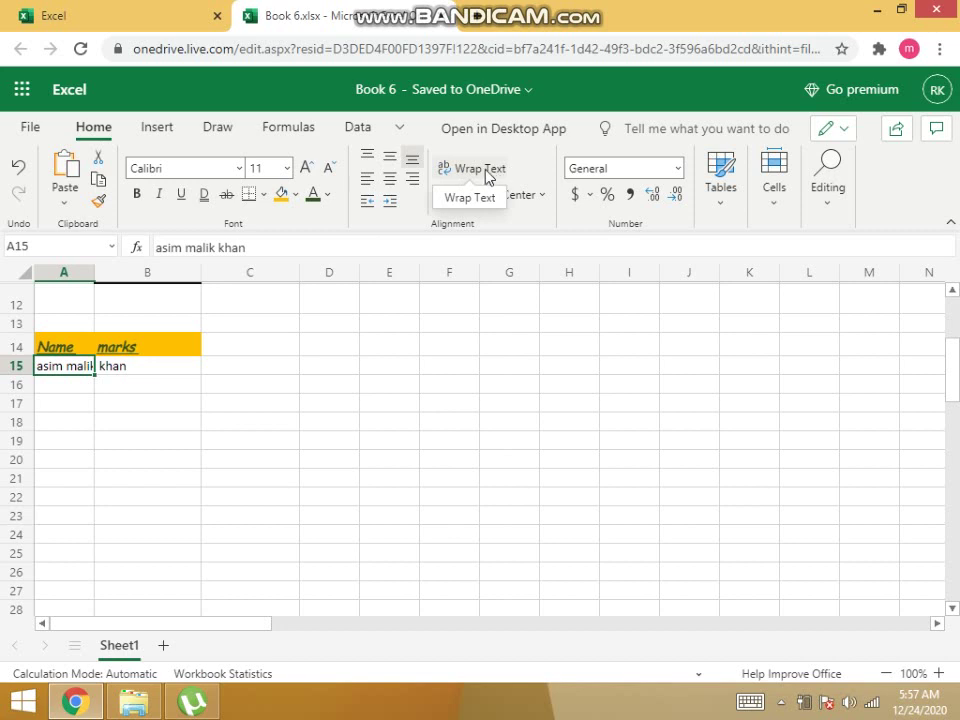
{"action": "left_click", "coordinate": [488, 176]}
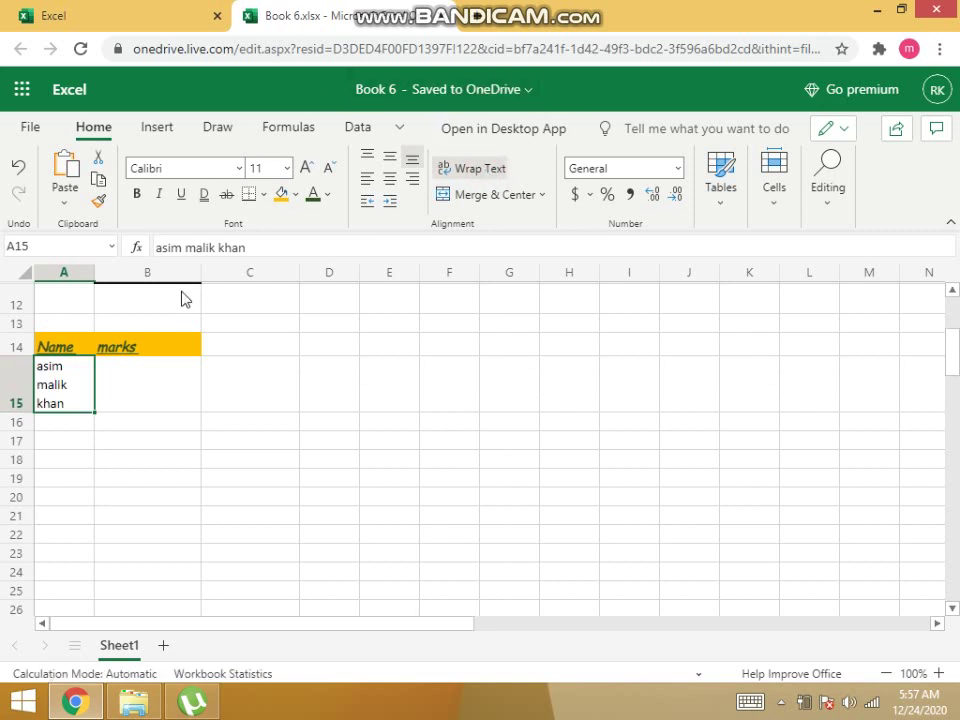
{"action": "left_click", "coordinate": [134, 389]}
{"action": "left_click", "coordinate": [61, 391]}
{"action": "left_click", "coordinate": [115, 395]}
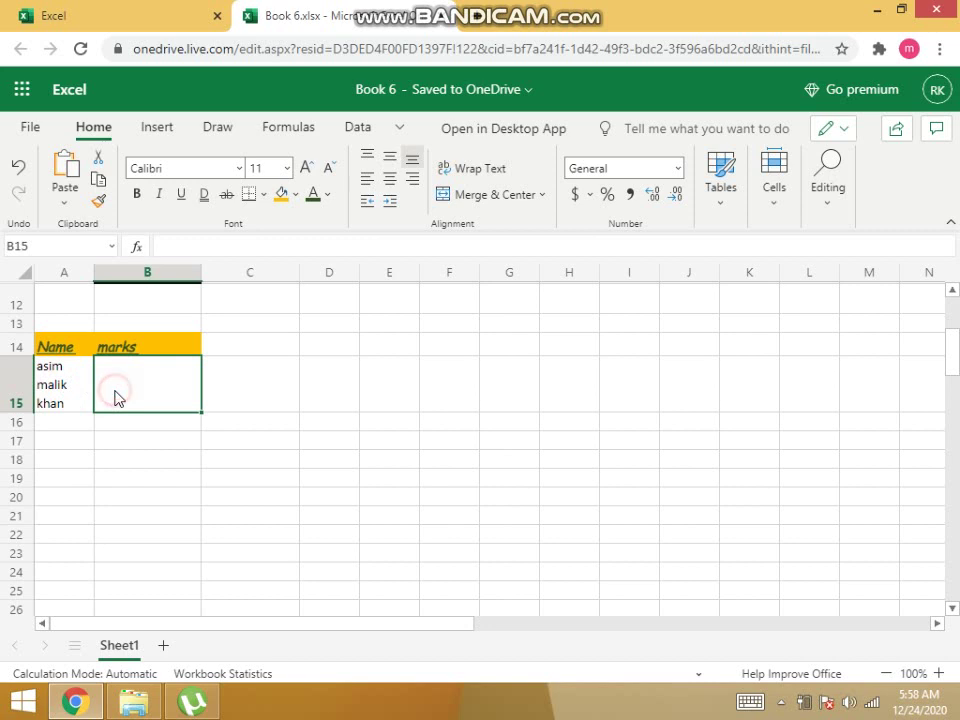
Enter 100 in B15 as the marks beside the name.
{"action": "double_click", "coordinate": [119, 381]}
{"action": "type", "text": "100"}
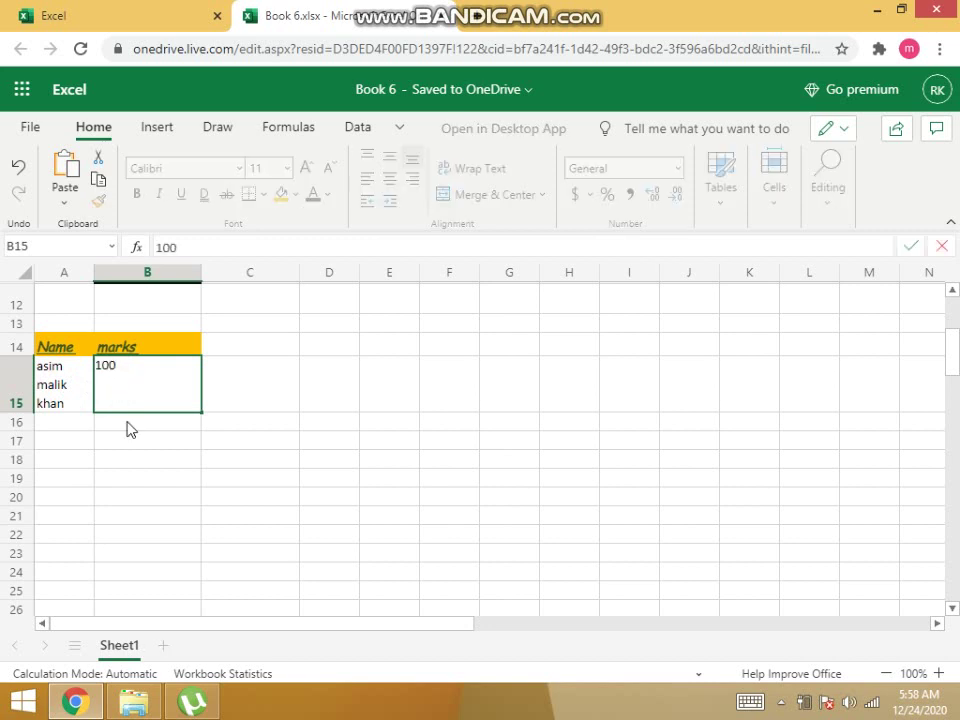
{"action": "left_click", "coordinate": [130, 440]}
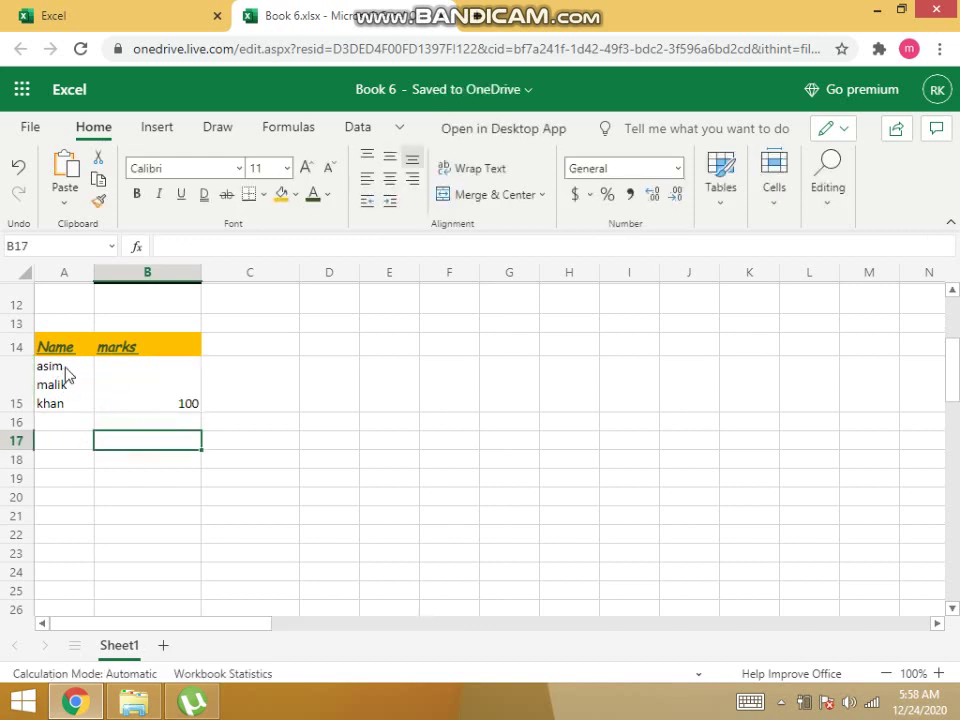
{"action": "left_click", "coordinate": [63, 516]}
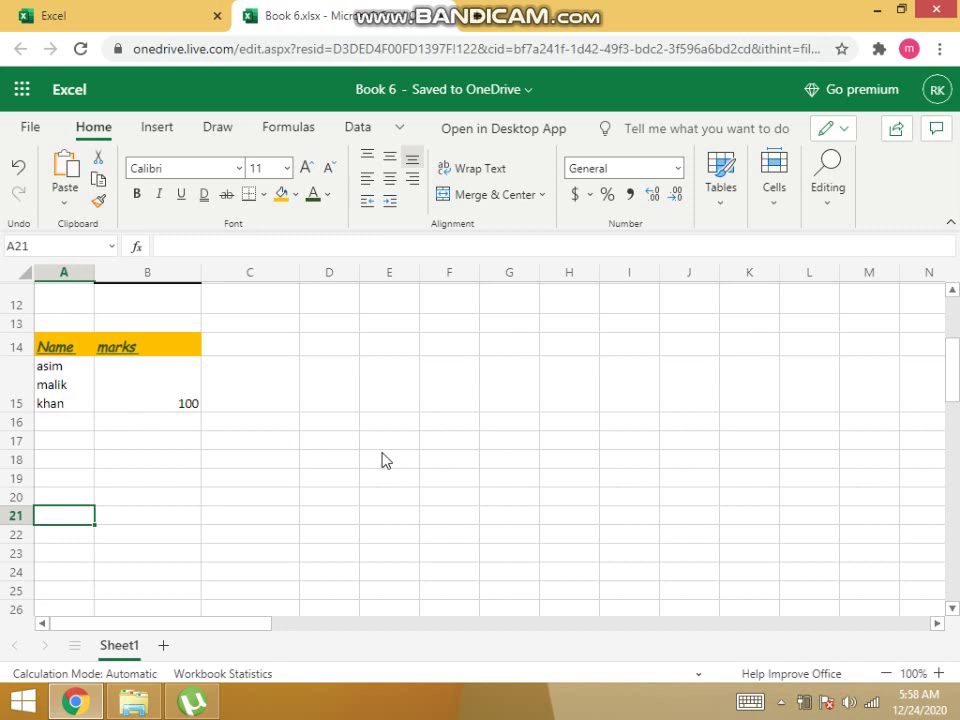
Select cells F17 through G17 as one range.
{"action": "left_click", "coordinate": [447, 445]}
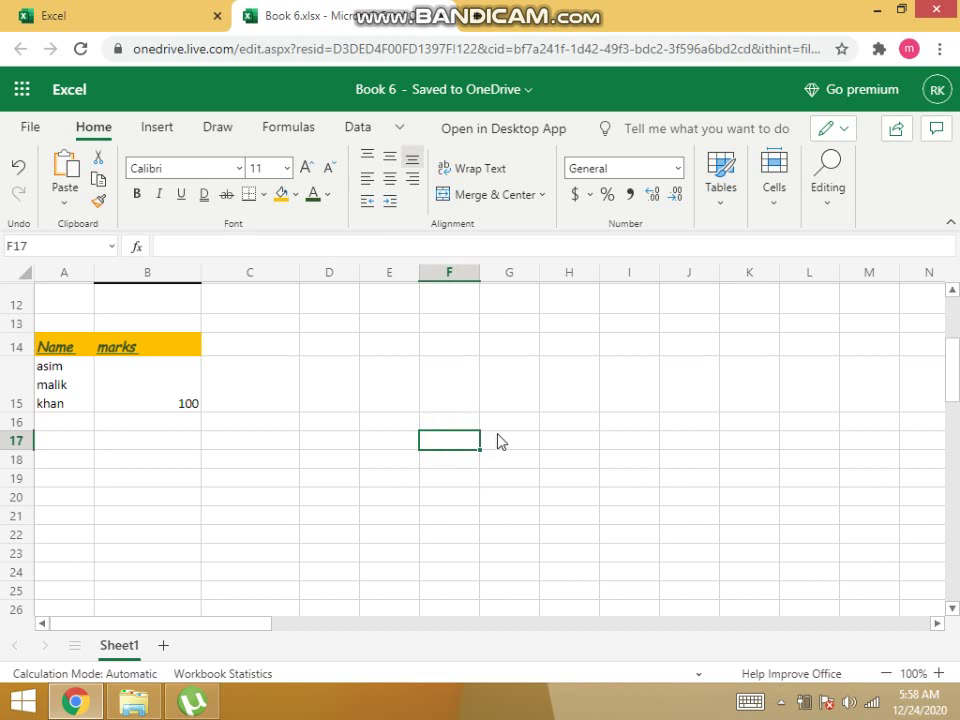
{"action": "left_click", "coordinate": [500, 441]}
{"action": "left_click", "coordinate": [446, 451]}
{"action": "left_click", "coordinate": [495, 457]}
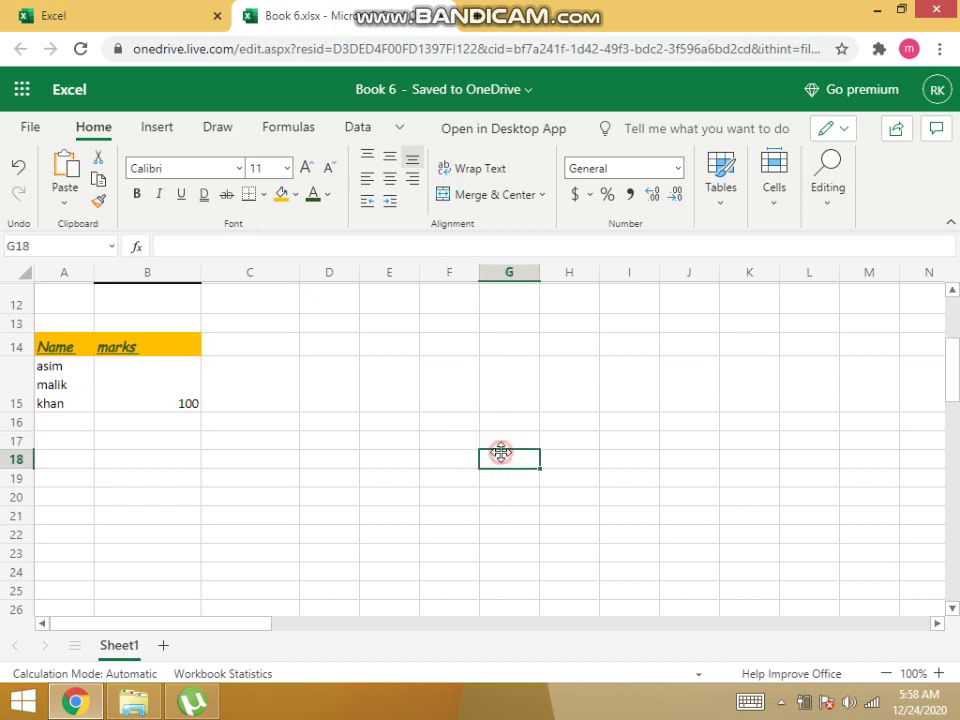
{"action": "left_click", "coordinate": [504, 446]}
{"action": "left_click", "coordinate": [459, 439]}
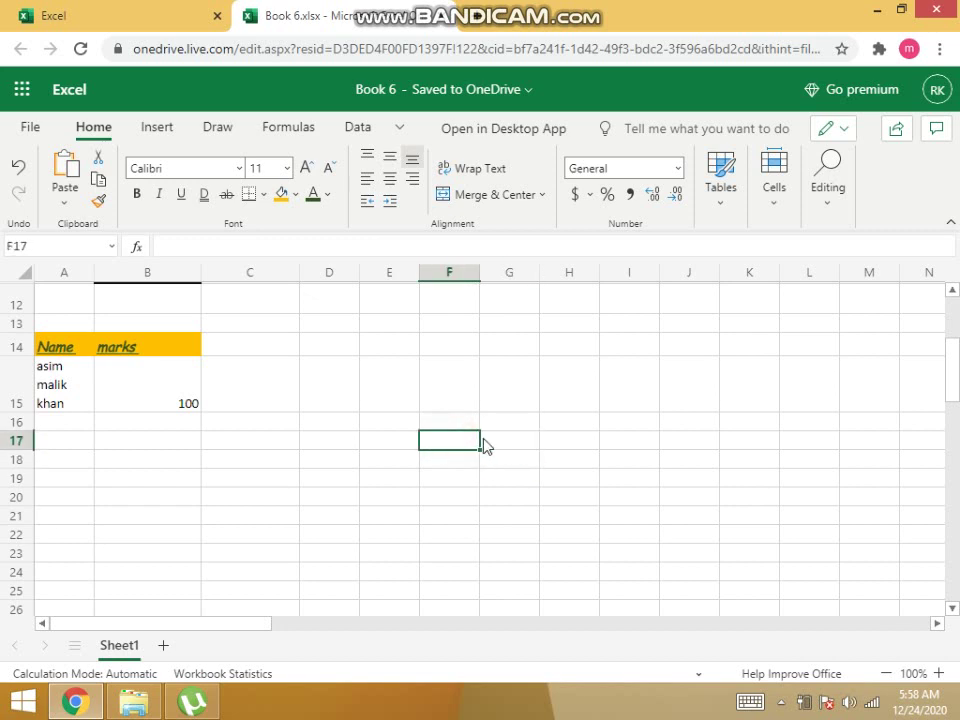
{"action": "left_click", "coordinate": [483, 440]}
{"action": "left_click", "coordinate": [456, 441]}
{"action": "left_click_drag", "start_coordinate": [446, 447], "coordinate": [506, 443]}
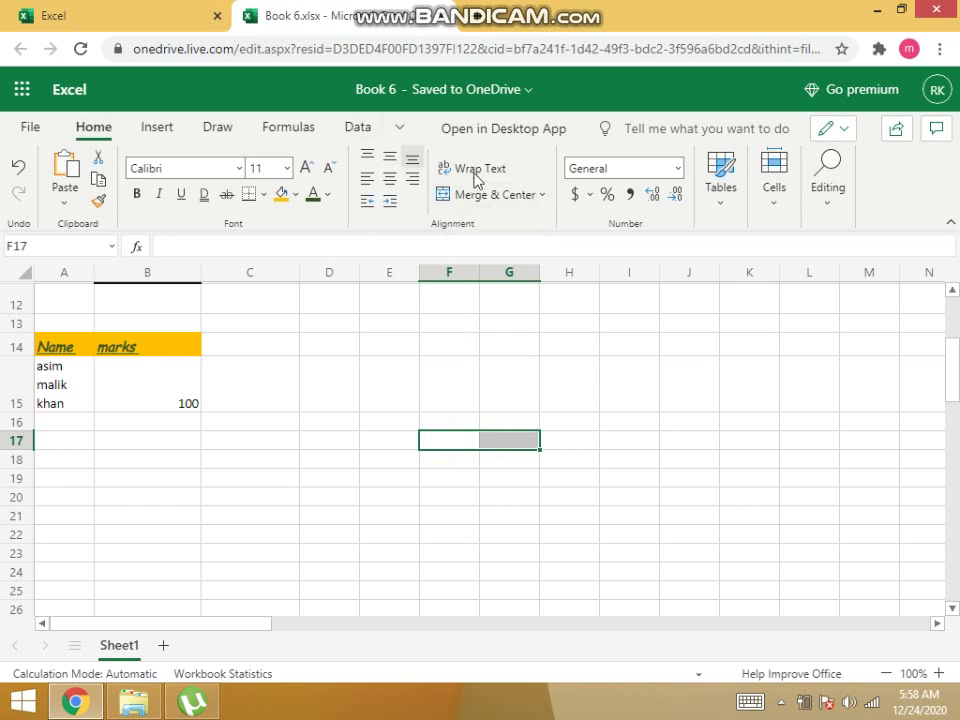
Apply Merge & Center to F17:G17, leaving one empty merged cell.
{"action": "left_click", "coordinate": [545, 200]}
{"action": "left_click", "coordinate": [545, 200]}
{"action": "left_click", "coordinate": [545, 200]}
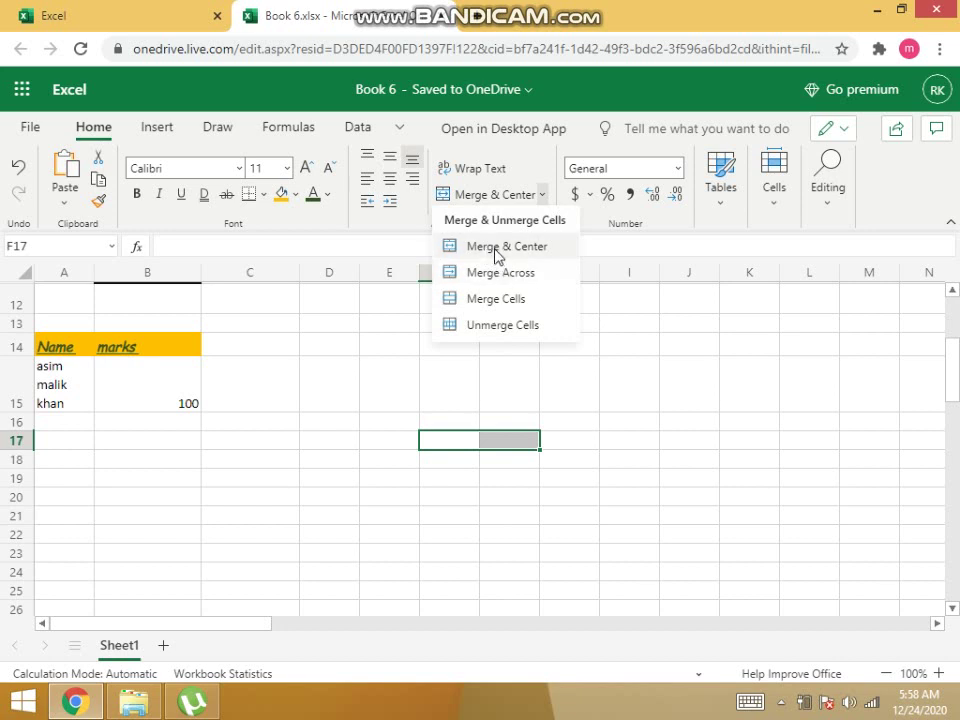
{"action": "left_click", "coordinate": [497, 248]}
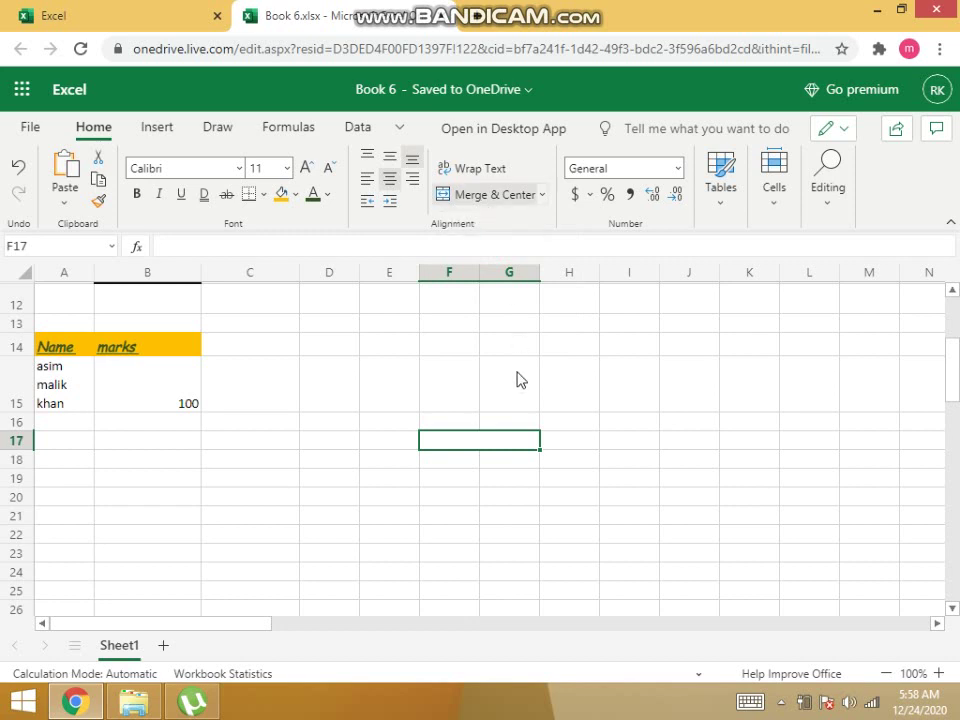
{"action": "double_click", "coordinate": [493, 444]}
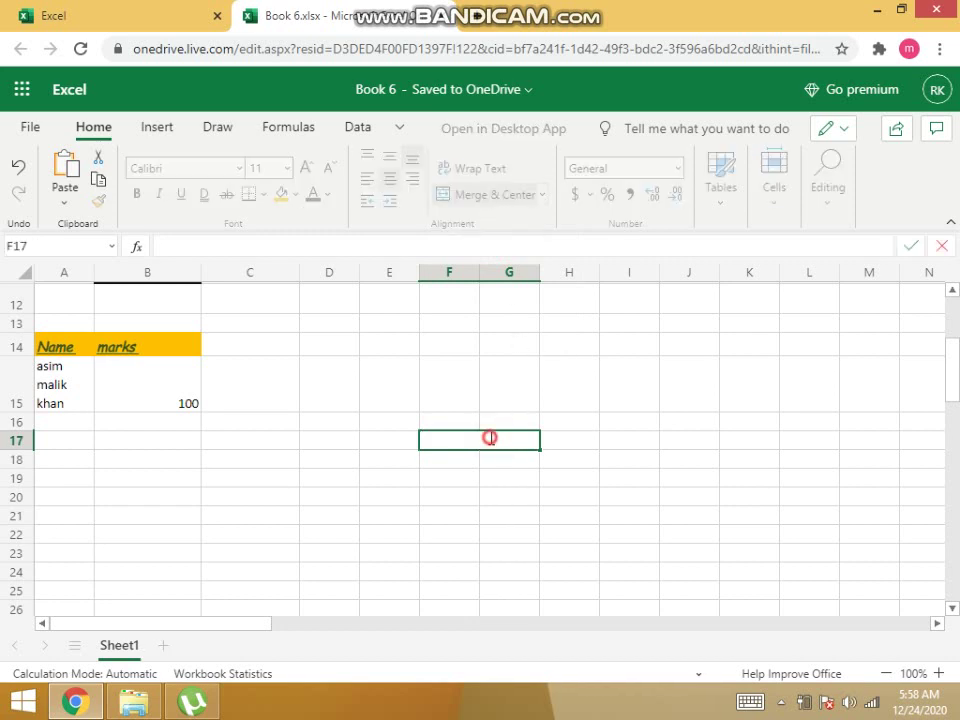
{"action": "left_click", "coordinate": [456, 478]}
{"action": "left_click", "coordinate": [461, 424]}
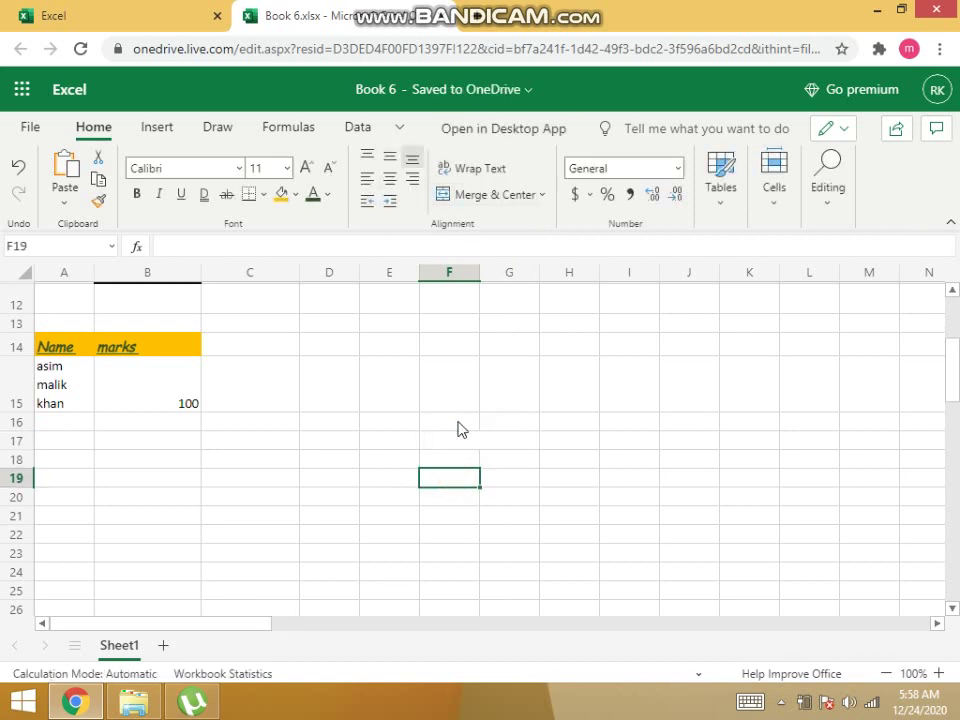
{"action": "left_click", "coordinate": [493, 422]}
{"action": "left_click", "coordinate": [452, 420]}
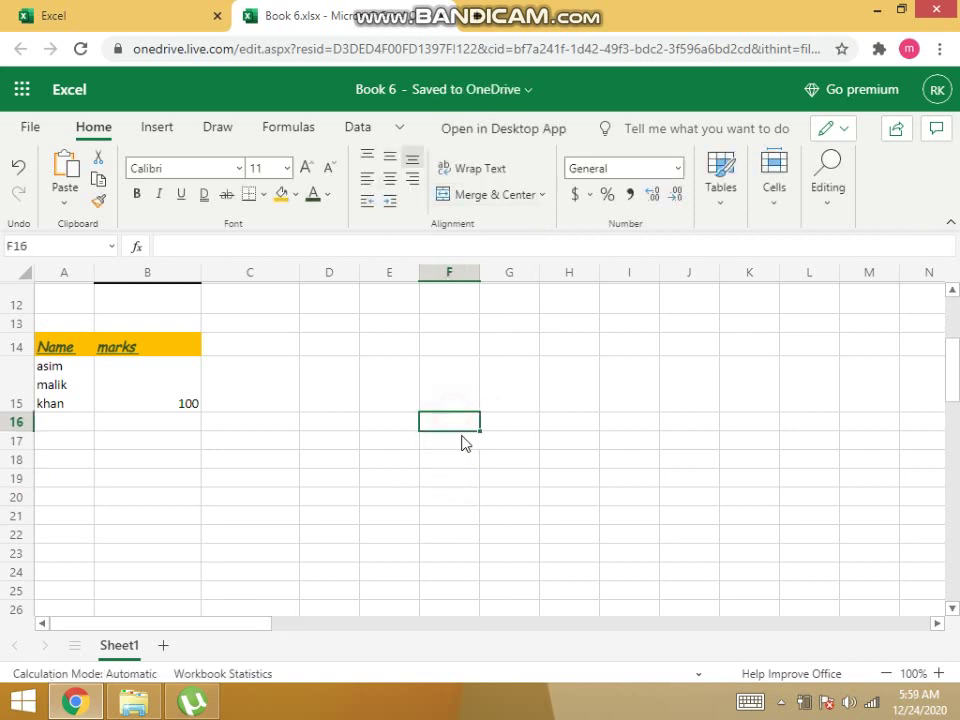
{"action": "left_click", "coordinate": [463, 444]}
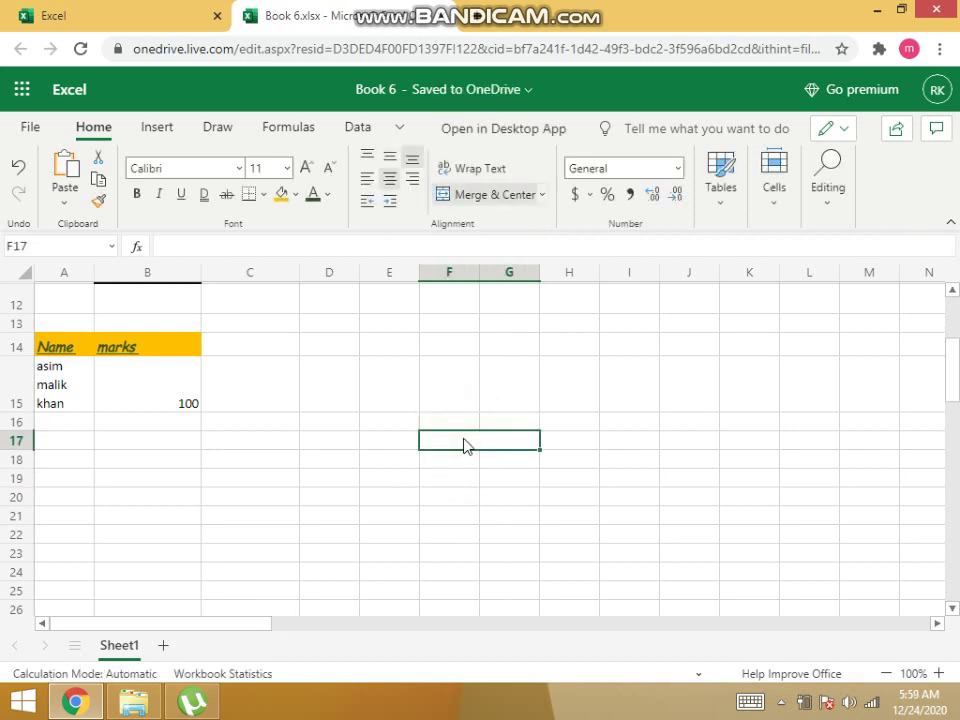
Fill the merged F17:G17 cell red and cell F16 black.
{"action": "left_click", "coordinate": [295, 194]}
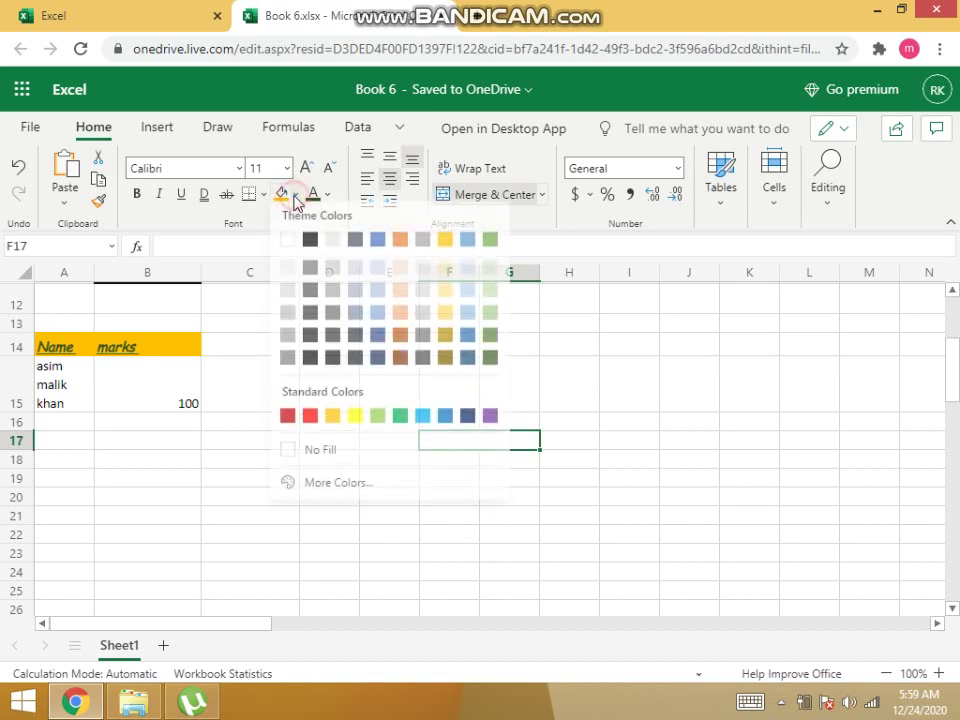
{"action": "left_click", "coordinate": [308, 419]}
{"action": "left_click", "coordinate": [432, 483]}
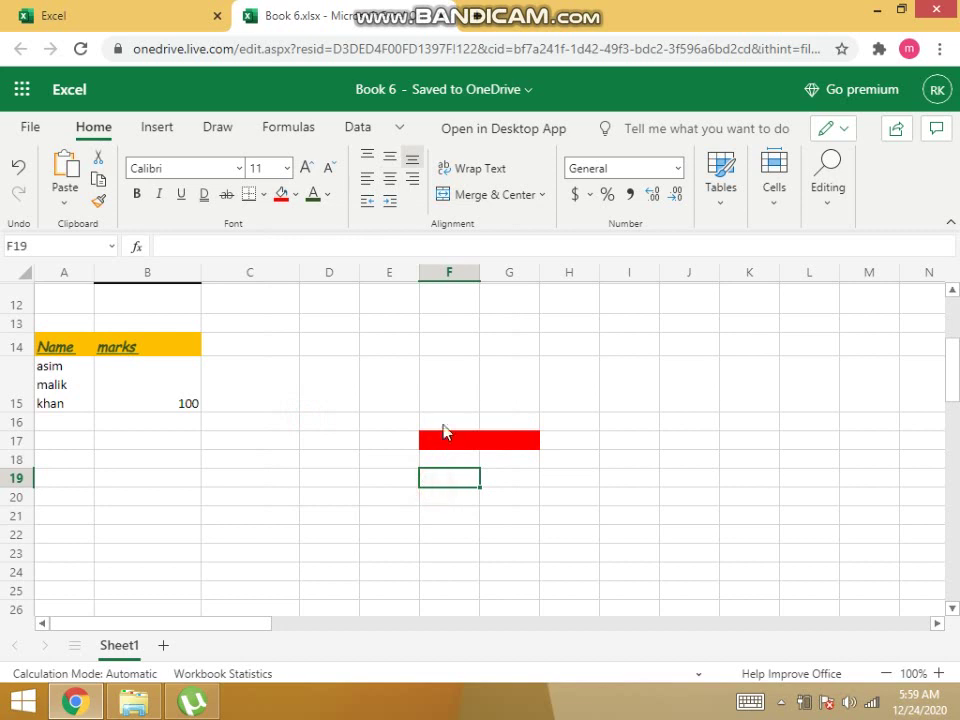
{"action": "left_click", "coordinate": [444, 419]}
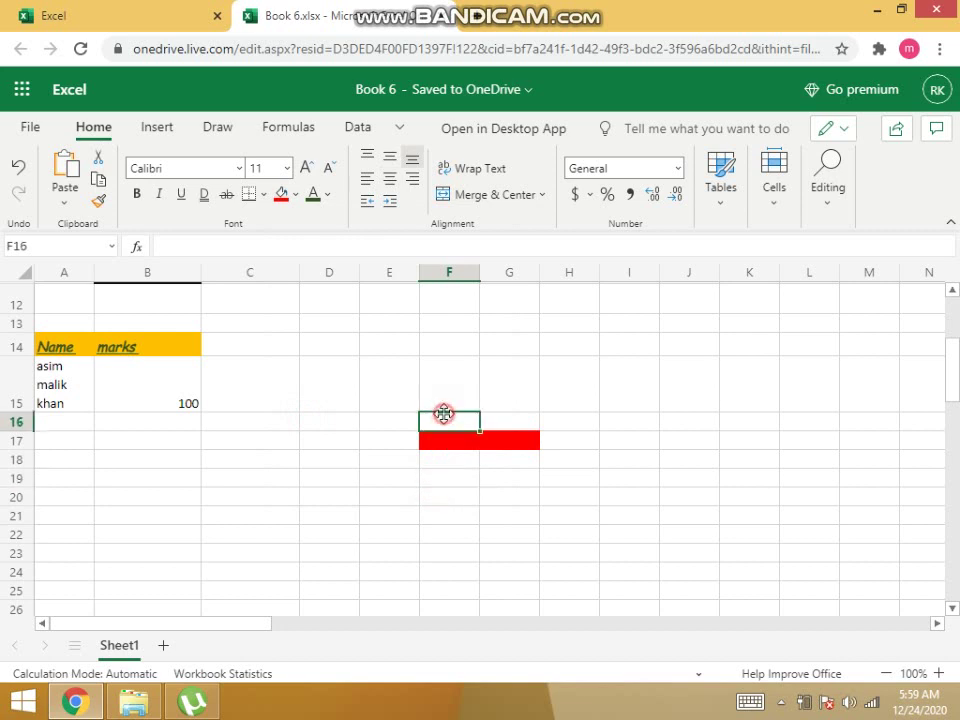
{"action": "left_click", "coordinate": [294, 195]}
{"action": "left_click", "coordinate": [311, 243]}
Fill cell G16 green and cell F18 dark brown.
{"action": "left_click", "coordinate": [500, 422]}
{"action": "left_click", "coordinate": [295, 195]}
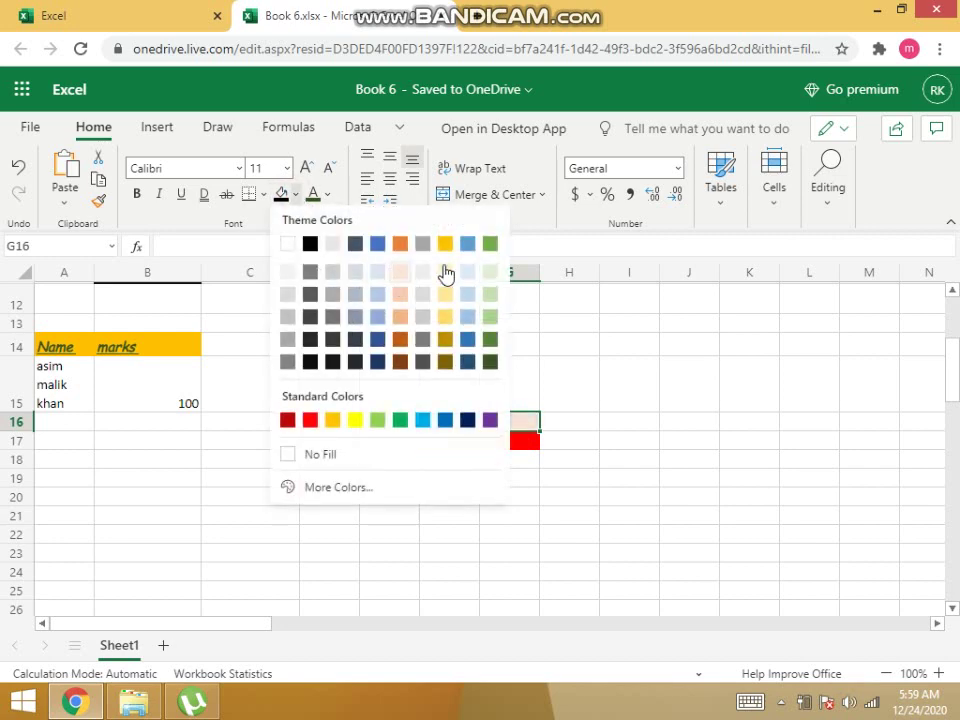
{"action": "left_click", "coordinate": [489, 245]}
{"action": "left_click", "coordinate": [448, 456]}
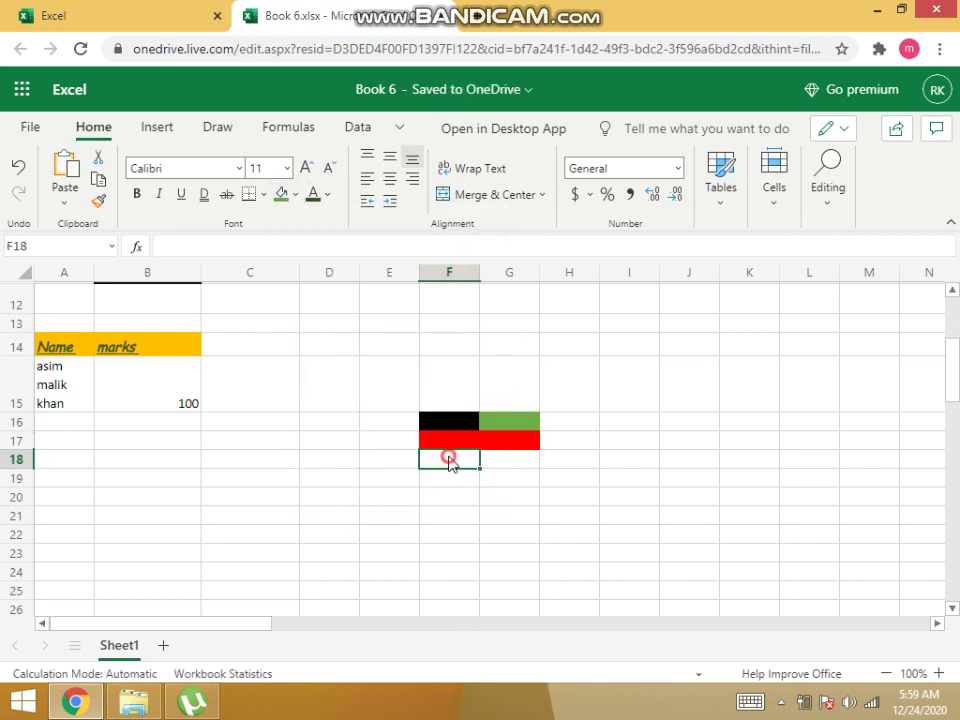
{"action": "left_click", "coordinate": [298, 200]}
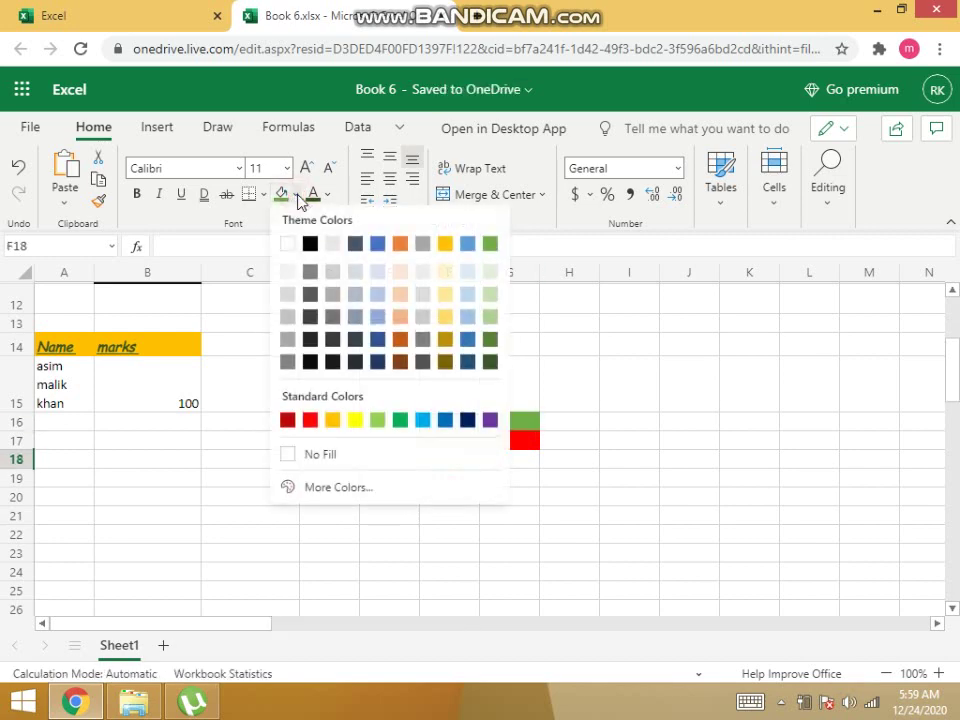
{"action": "left_click", "coordinate": [400, 362]}
Fill cell G18 purple, then deselect to review the coloured block.
{"action": "left_click", "coordinate": [511, 458]}
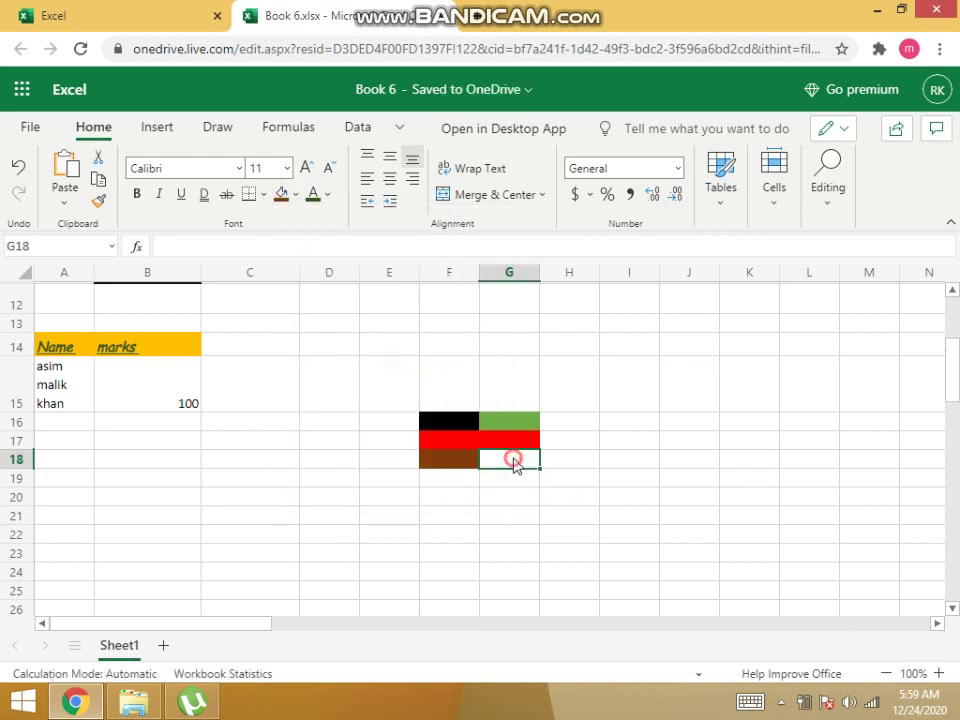
{"action": "left_click", "coordinate": [296, 200]}
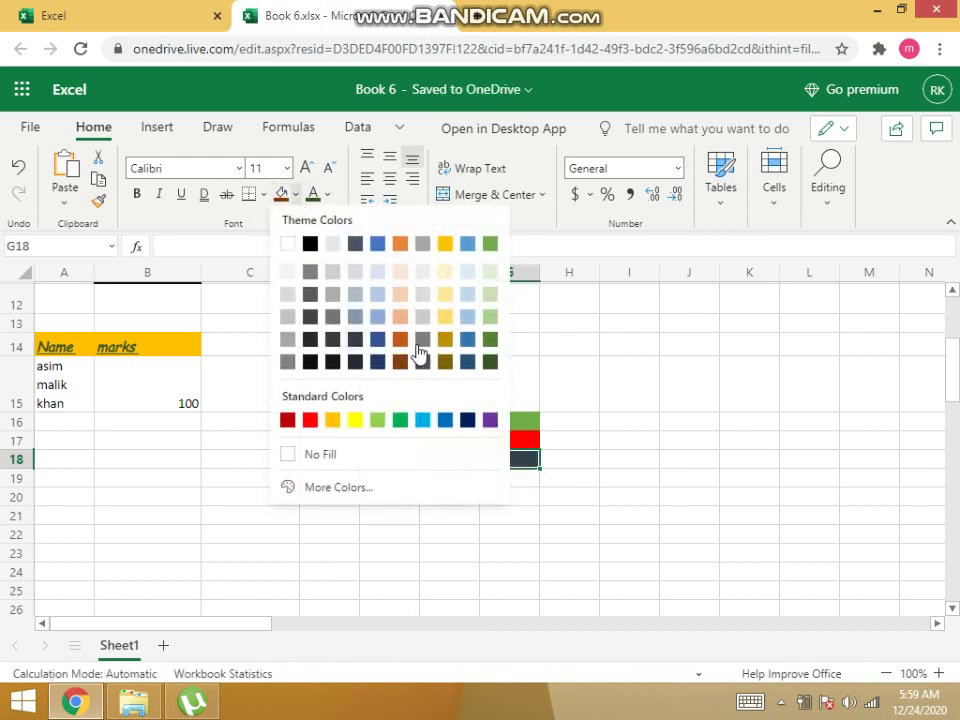
{"action": "left_click", "coordinate": [490, 419]}
{"action": "left_click", "coordinate": [475, 481]}
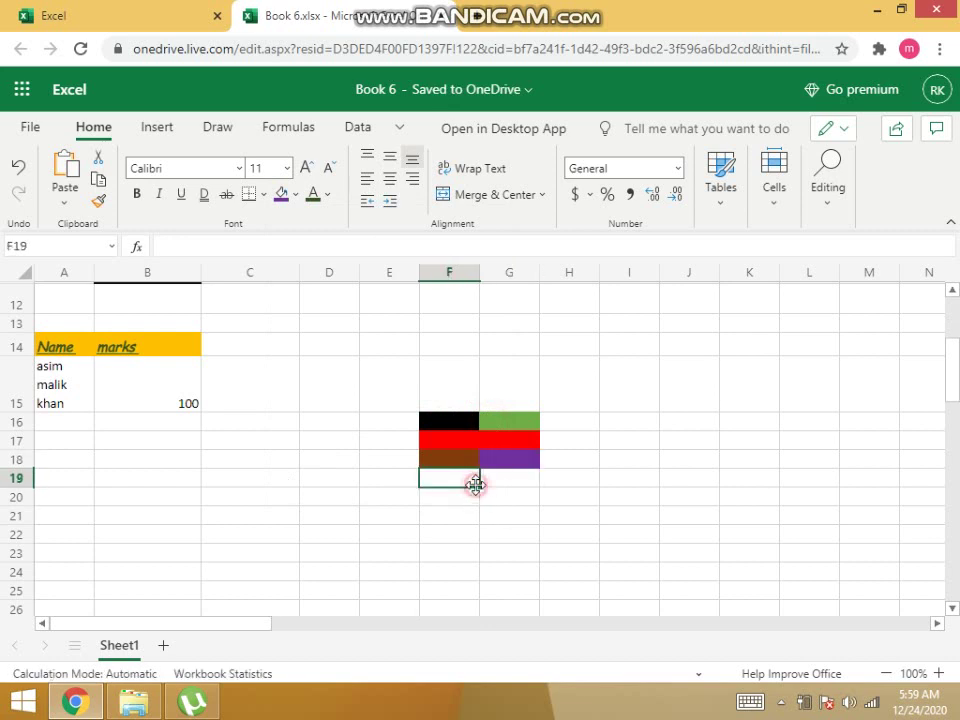
{"action": "left_click", "coordinate": [450, 444]}
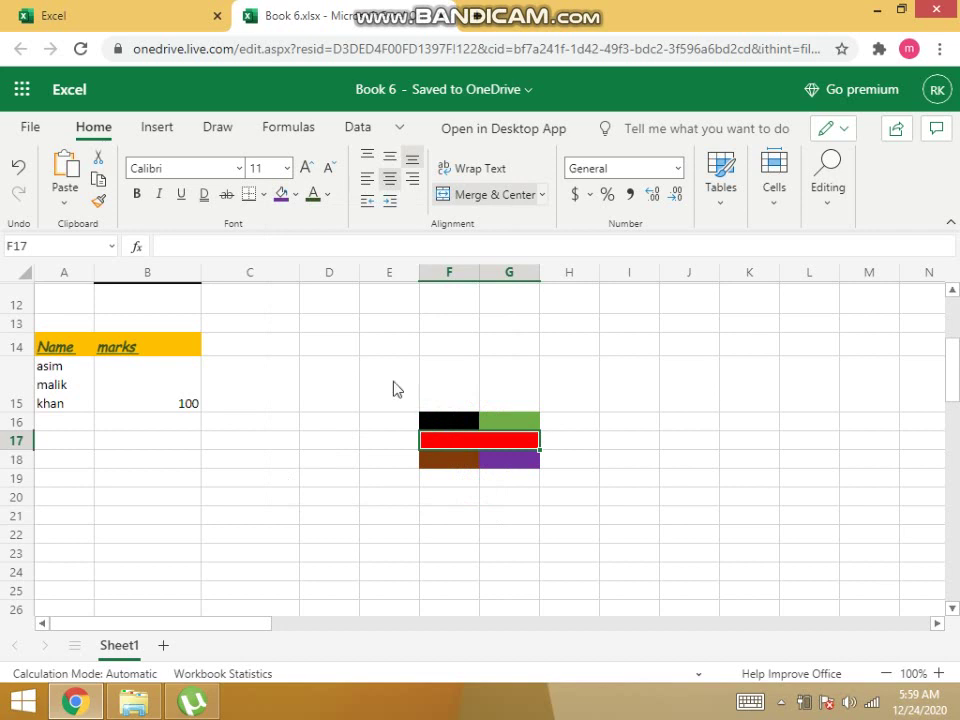
Enter the heading 'amount' in C14 beside the marks column.
{"action": "left_click", "coordinate": [290, 408]}
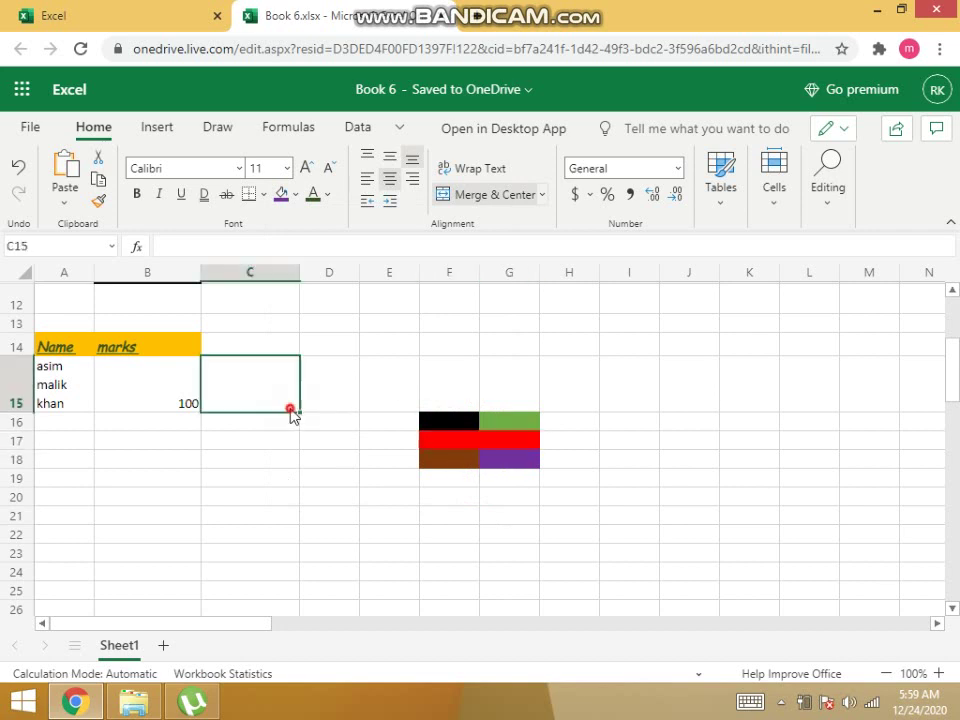
{"action": "left_click", "coordinate": [107, 372]}
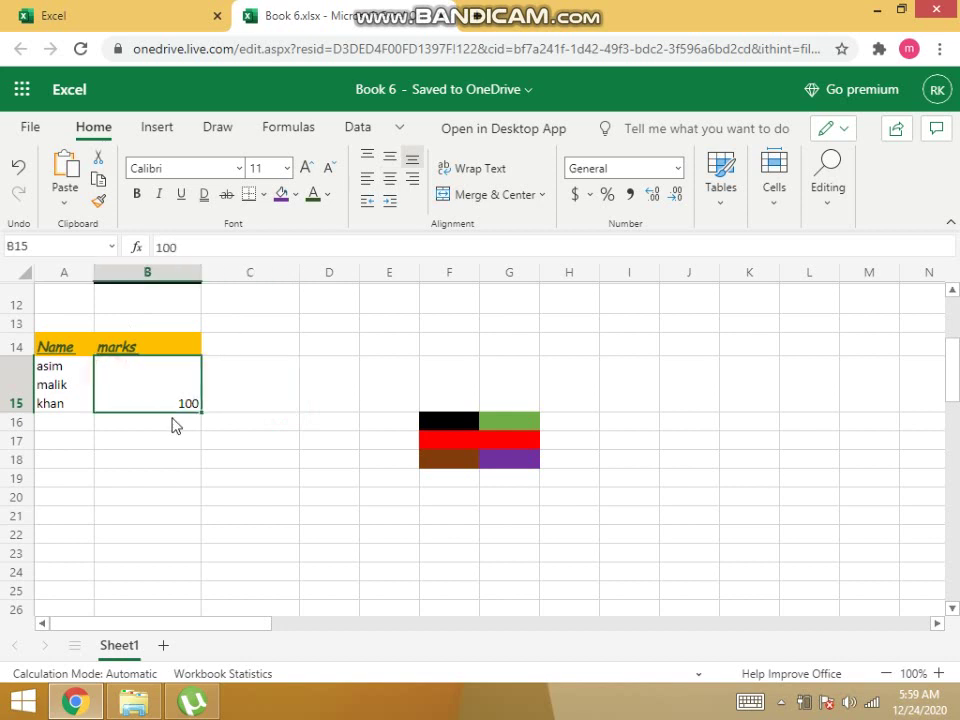
{"action": "left_click", "coordinate": [231, 351]}
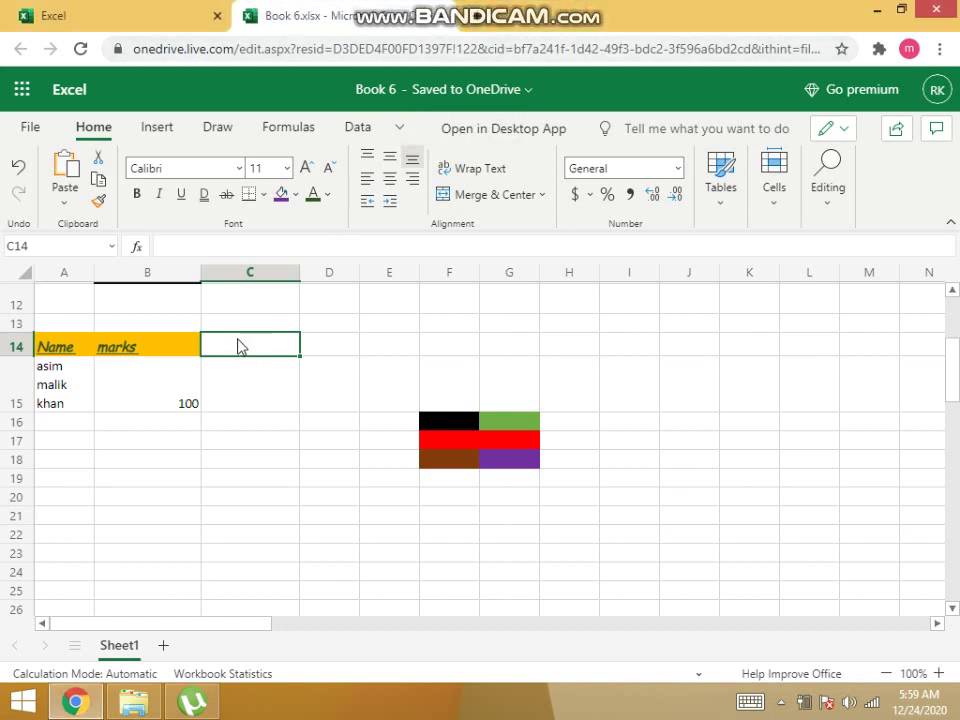
{"action": "type", "text": "r"}
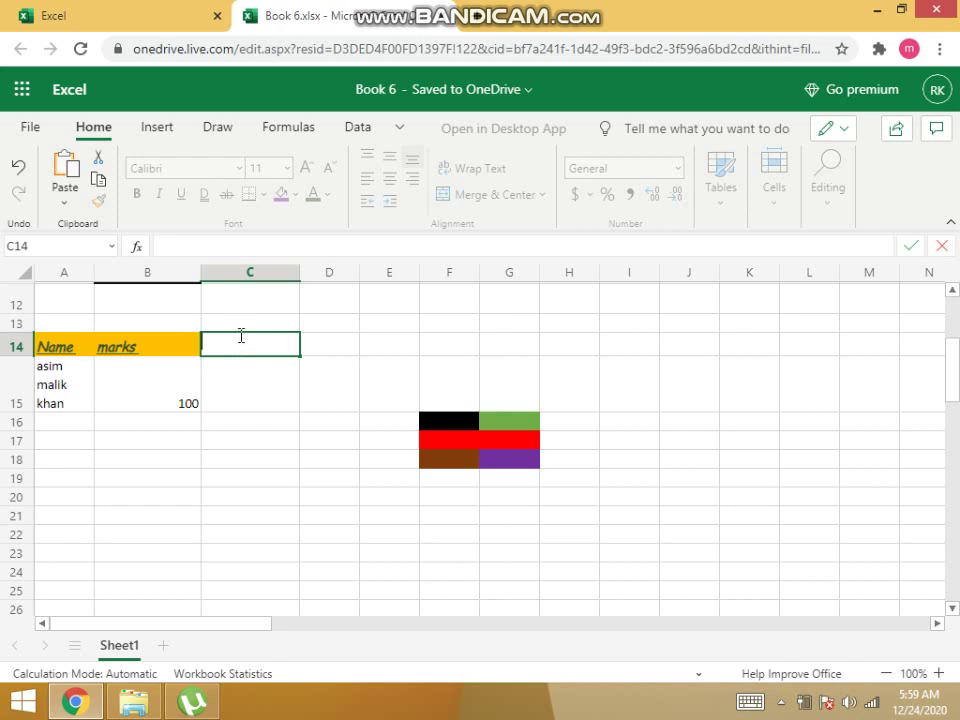
{"action": "type", "text": "amount"}
{"action": "left_click", "coordinate": [228, 395]}
{"action": "left_click", "coordinate": [229, 345]}
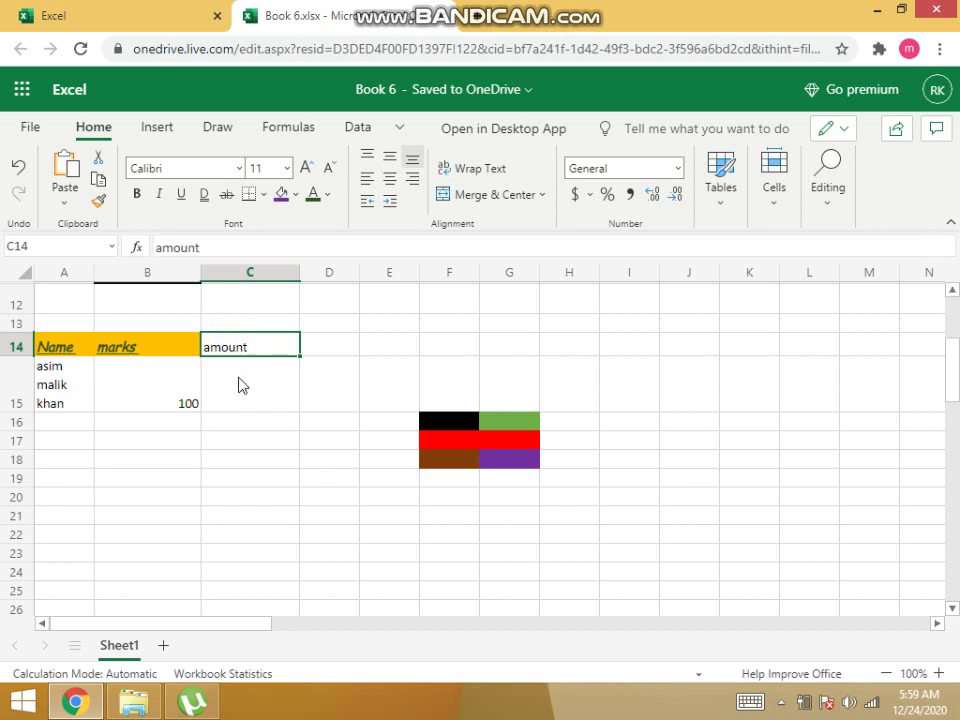
Enter the value 20 in C15 under the amount heading.
{"action": "left_click", "coordinate": [240, 385]}
{"action": "double_click", "coordinate": [236, 385]}
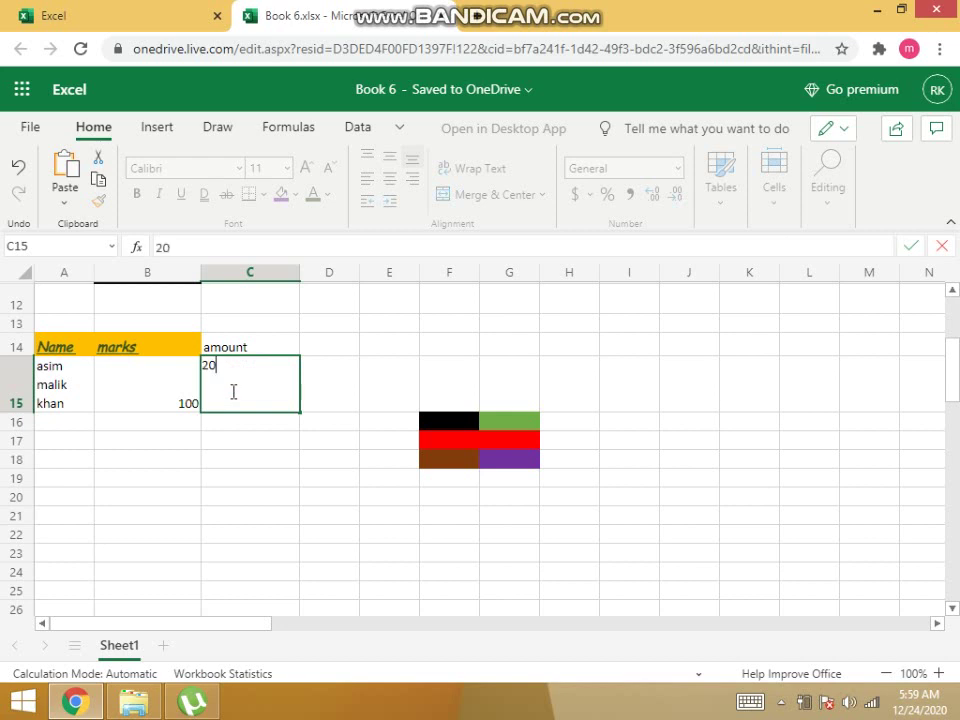
{"action": "left_click", "coordinate": [214, 457]}
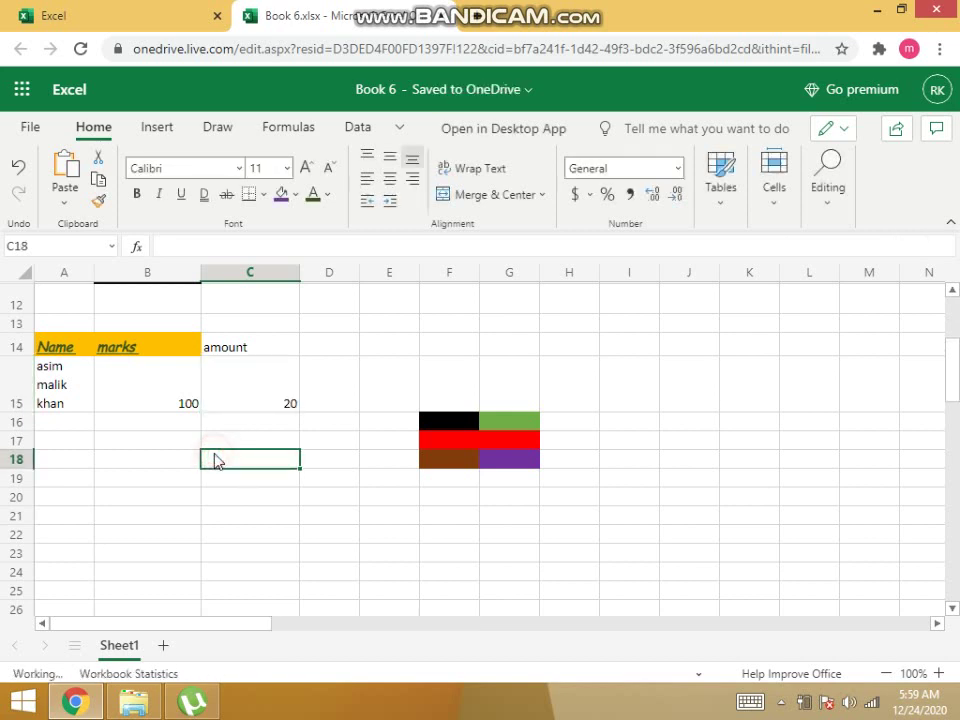
{"action": "left_click", "coordinate": [239, 404]}
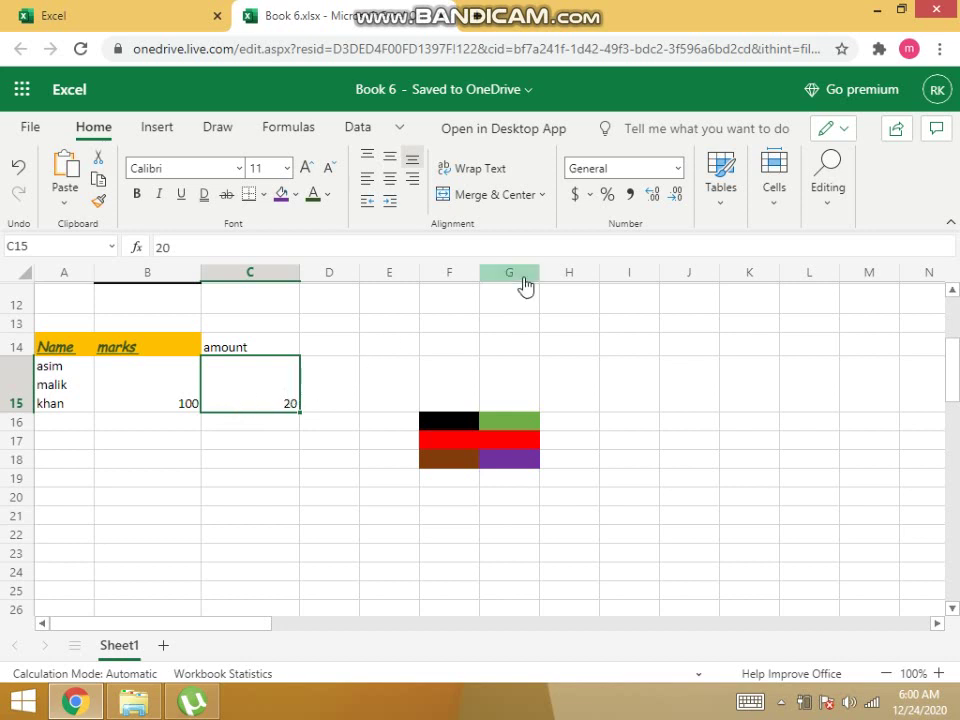
{"action": "left_click", "coordinate": [231, 424]}
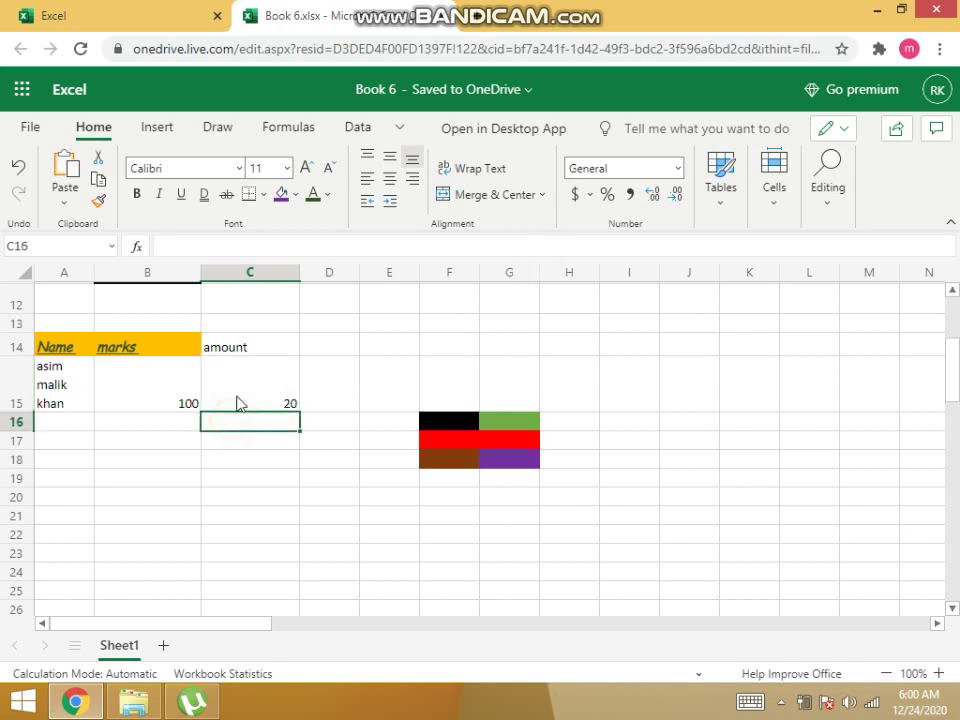
{"action": "left_click", "coordinate": [238, 397]}
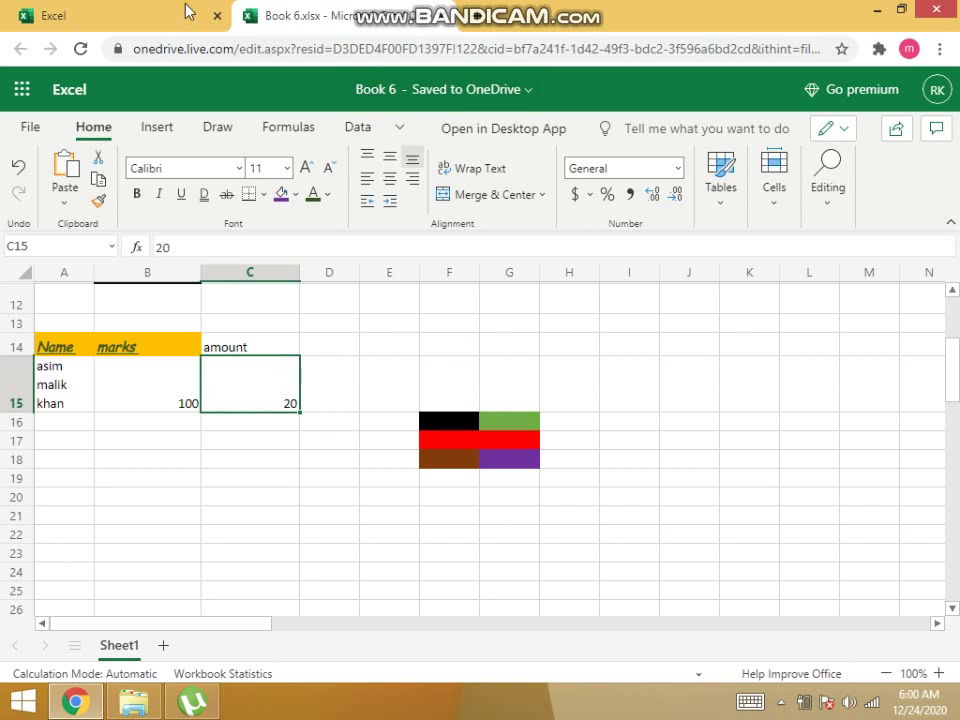
{"action": "left_click", "coordinate": [94, 127]}
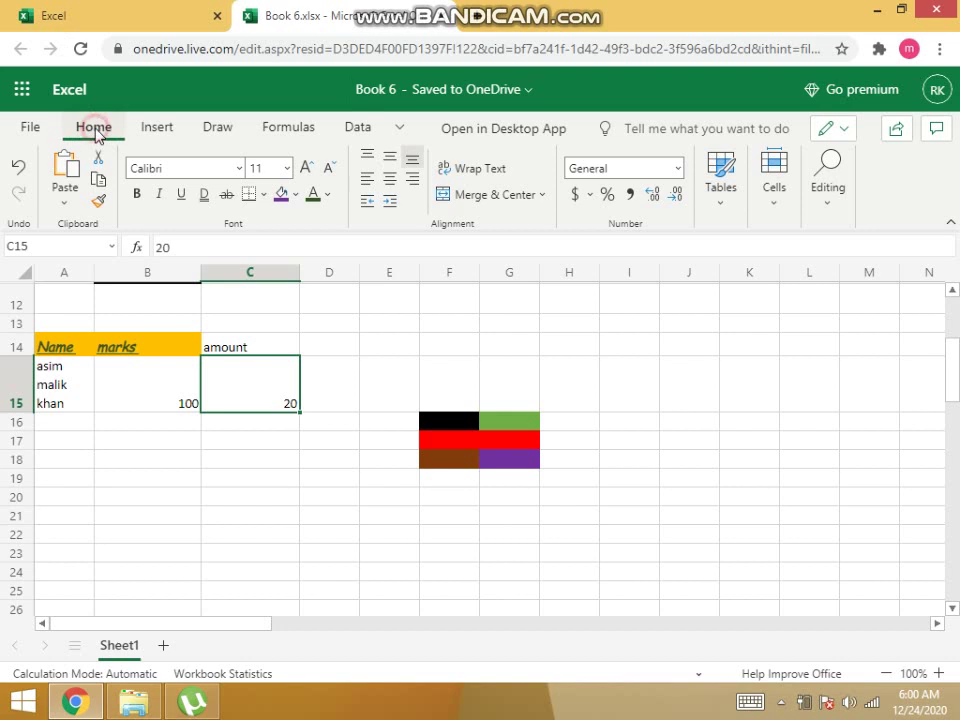
Format C15 as Currency with the Rs Punjabi (Pakistan) symbol.
{"action": "left_click", "coordinate": [679, 170]}
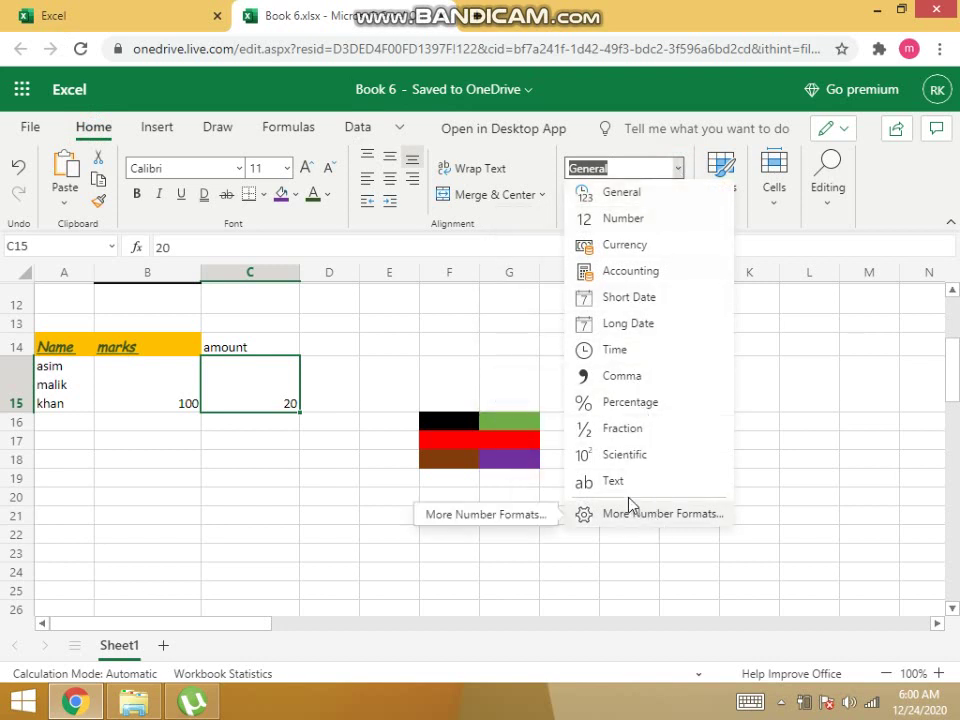
{"action": "left_click", "coordinate": [644, 521]}
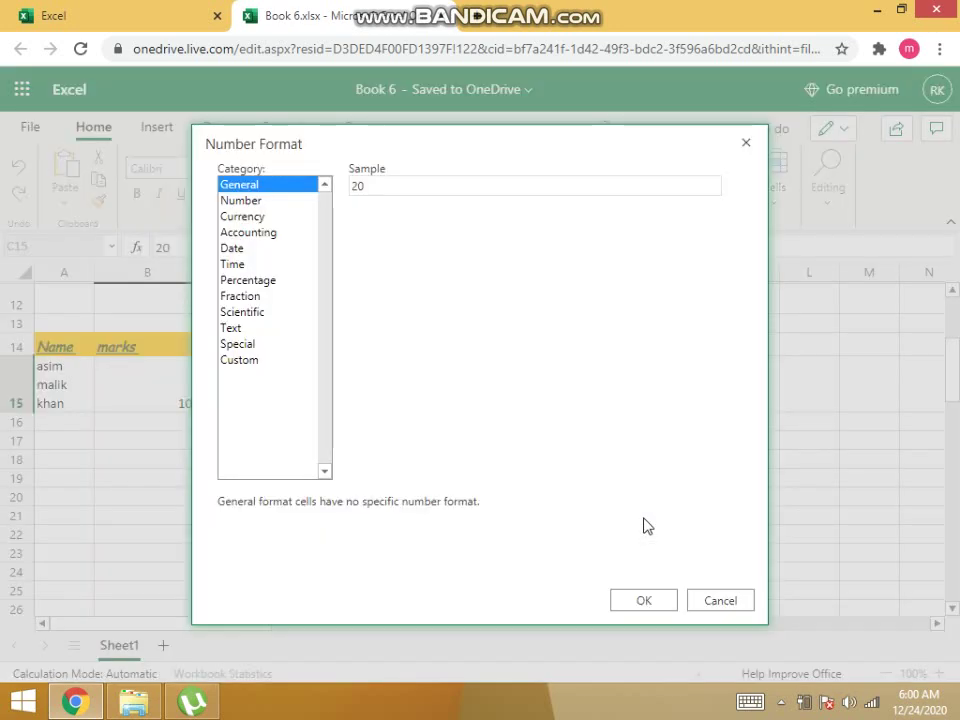
{"action": "left_click", "coordinate": [230, 216]}
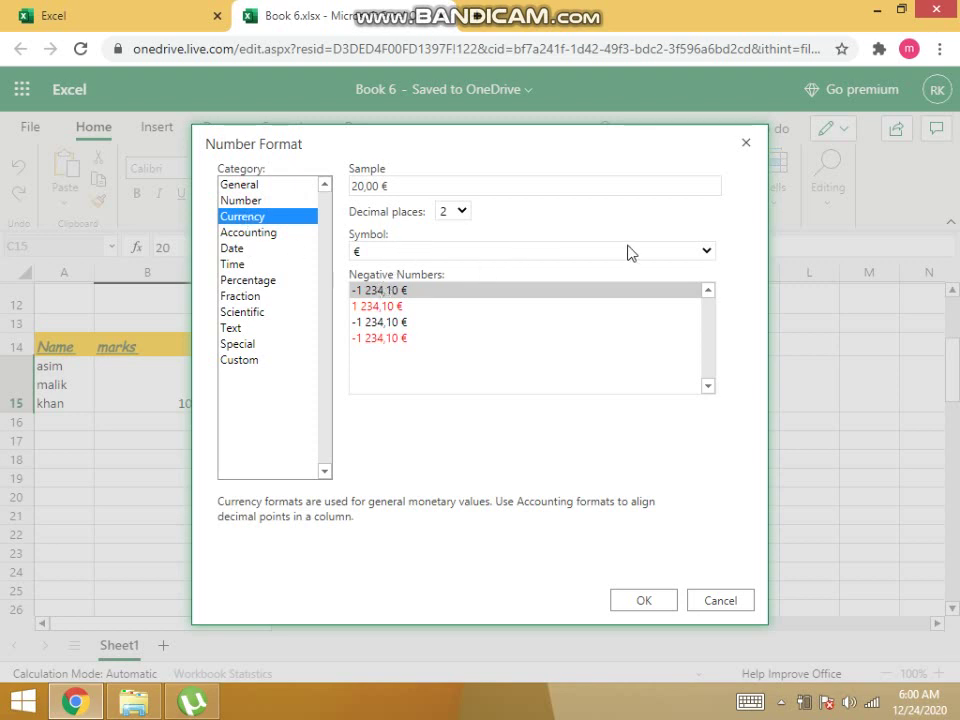
{"action": "left_click", "coordinate": [706, 252]}
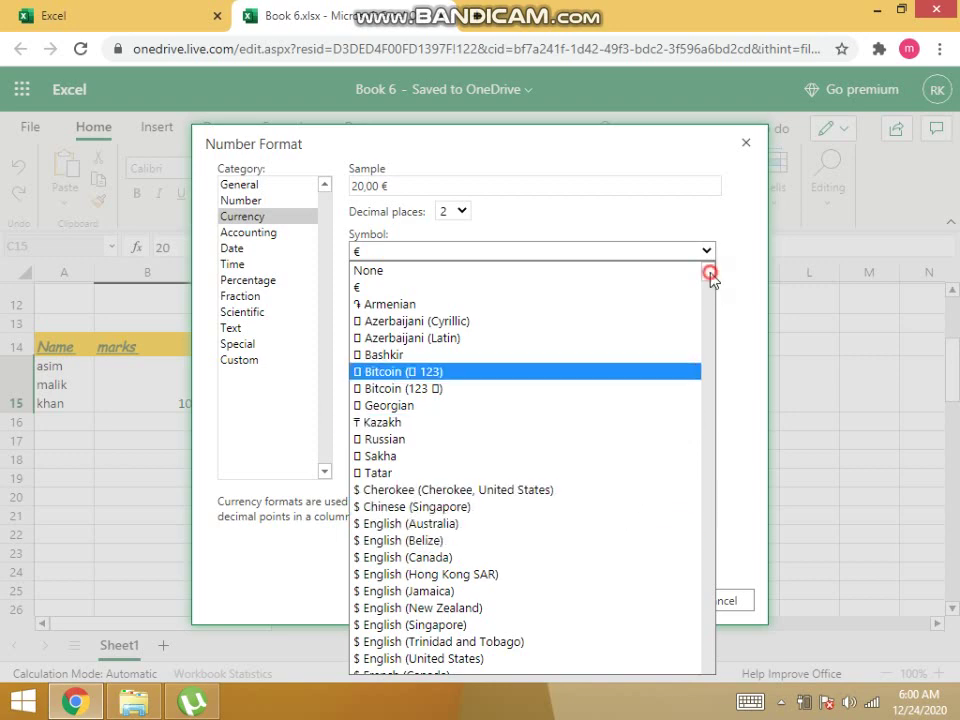
{"action": "left_click_drag", "start_coordinate": [710, 273], "coordinate": [704, 455]}
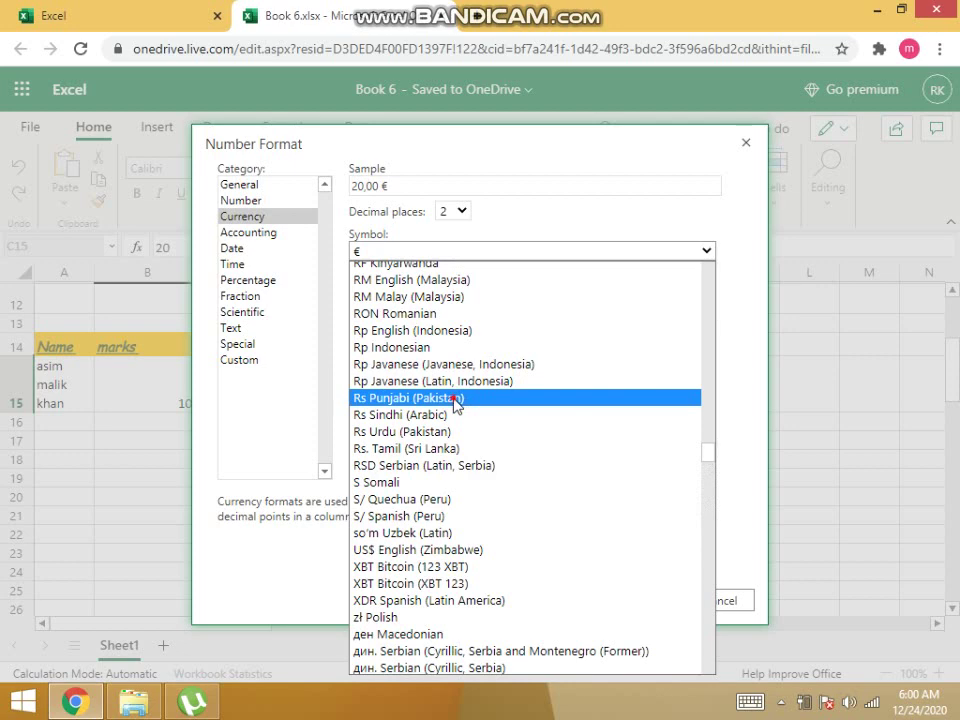
{"action": "left_click", "coordinate": [455, 399]}
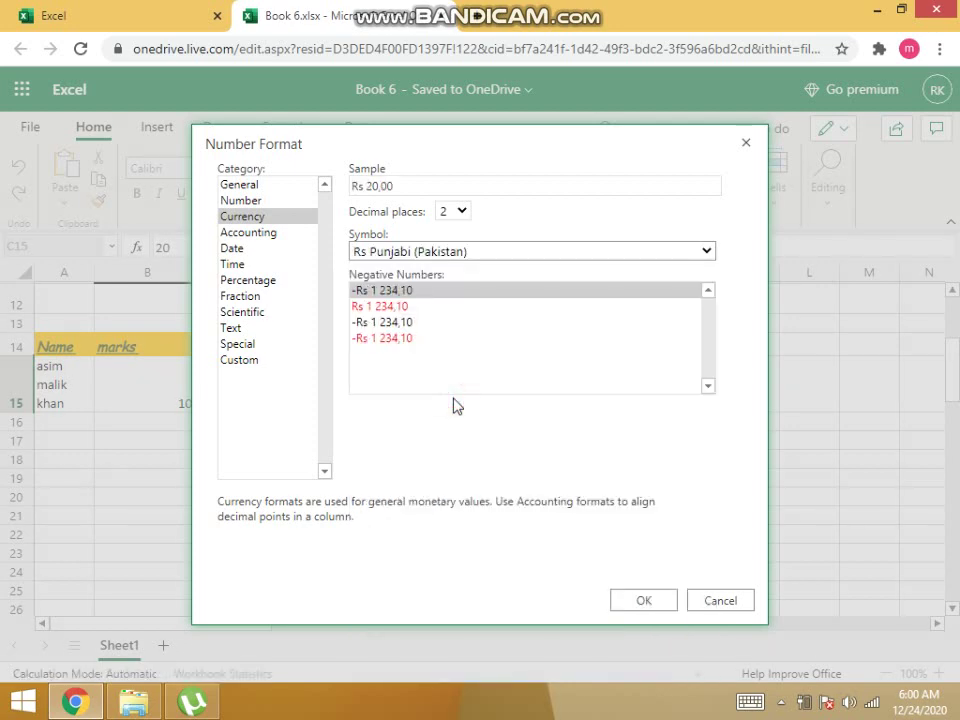
{"action": "left_click", "coordinate": [643, 600]}
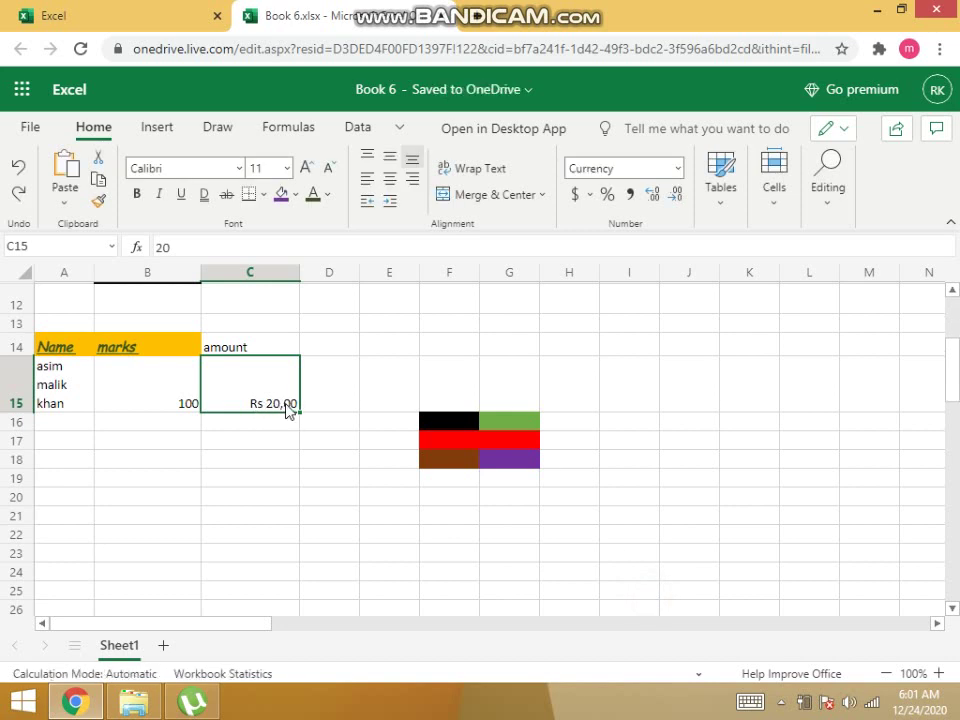
{"action": "double_click", "coordinate": [273, 400]}
Set 0 decimal places in C15's rupee currency format.
{"action": "left_click", "coordinate": [270, 443]}
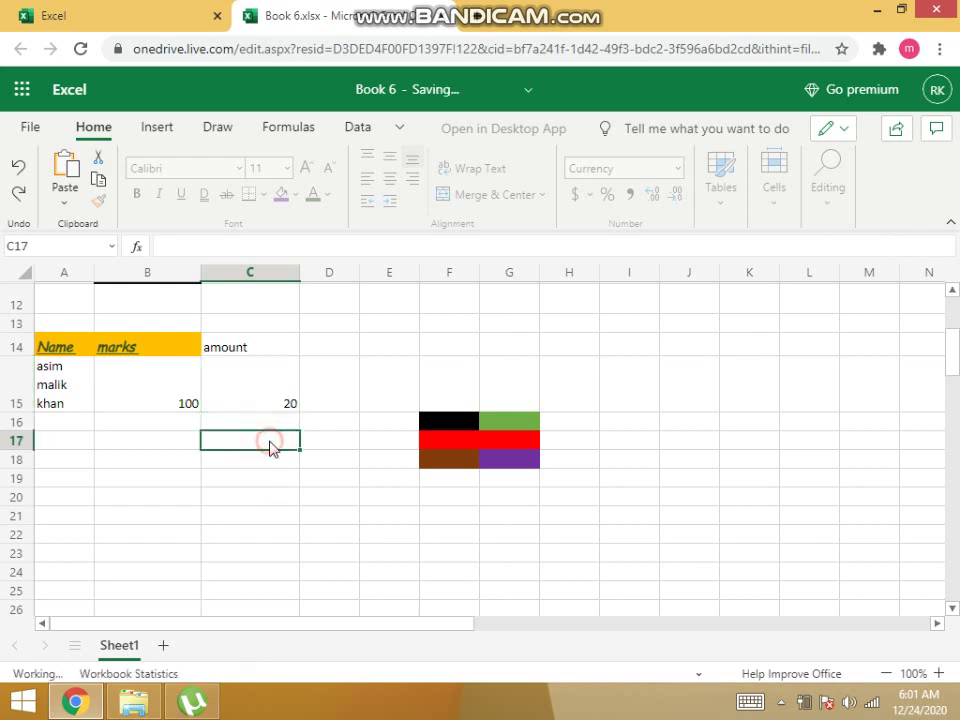
{"action": "left_click", "coordinate": [274, 409]}
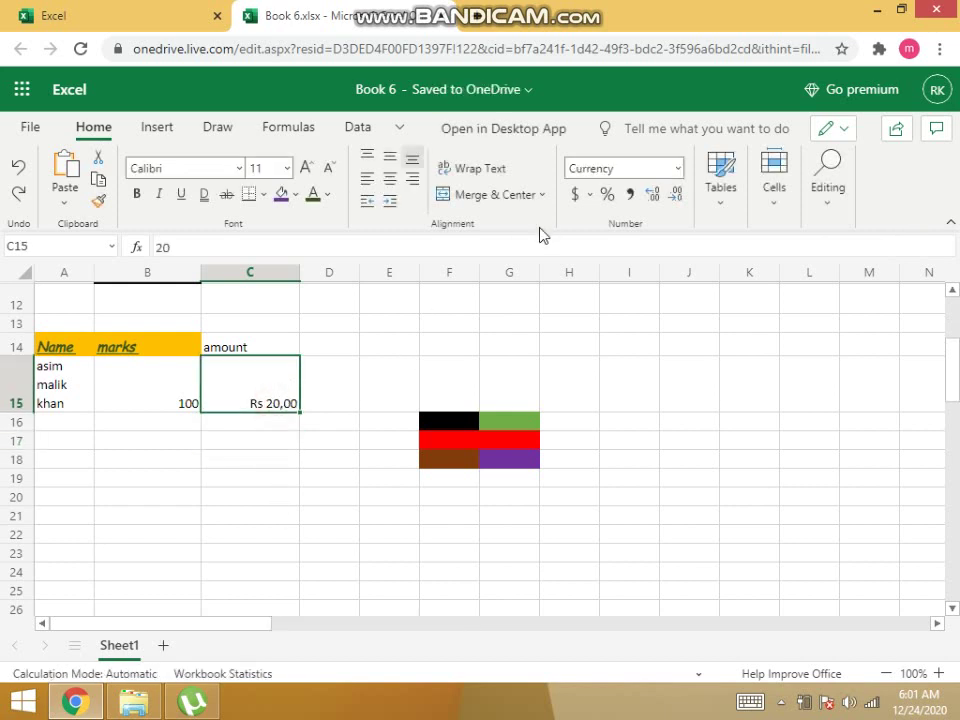
{"action": "left_click", "coordinate": [677, 168]}
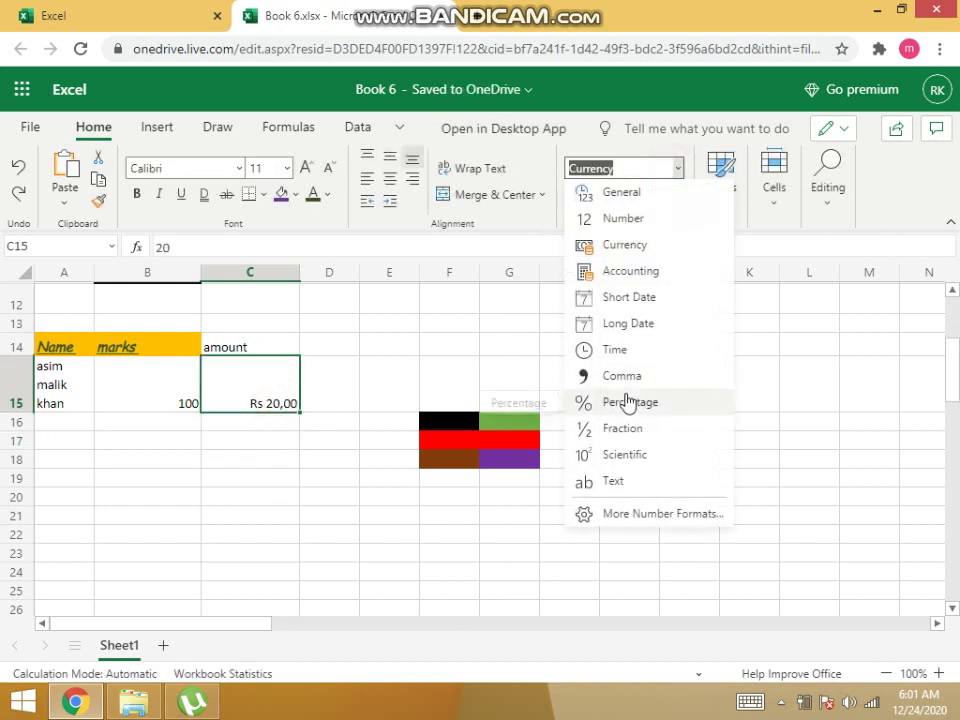
{"action": "left_click", "coordinate": [632, 510]}
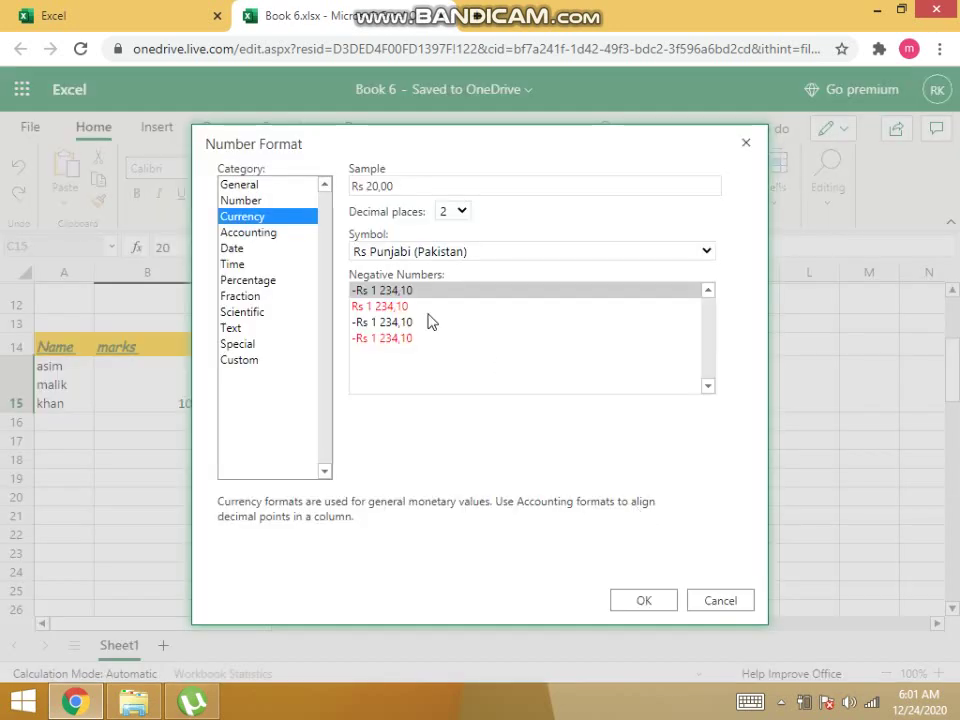
{"action": "left_click", "coordinate": [401, 190]}
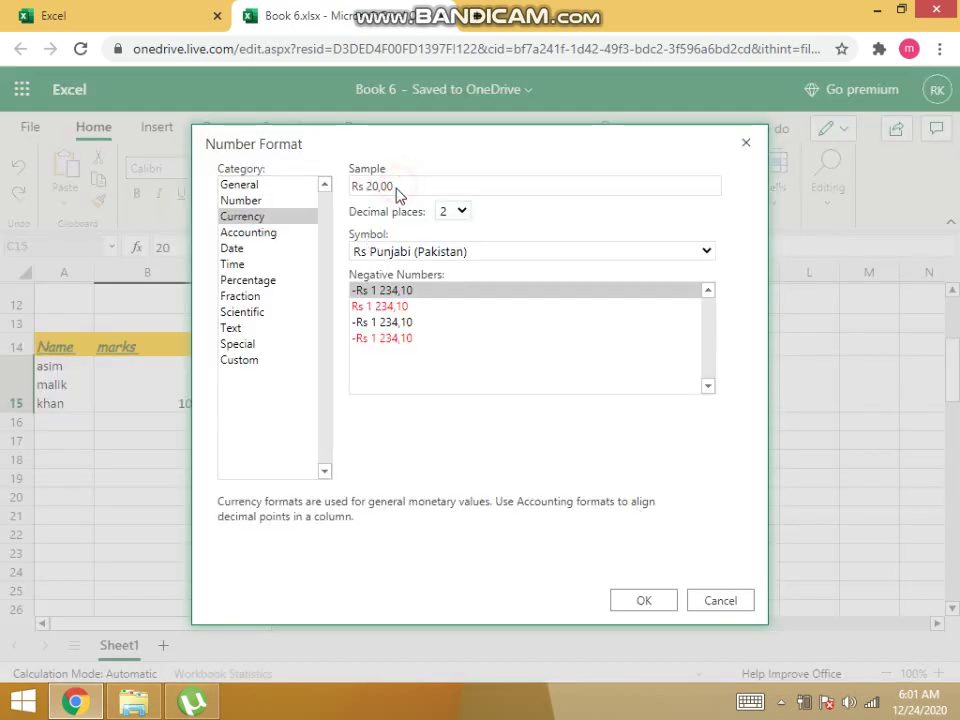
{"action": "left_click", "coordinate": [459, 211]}
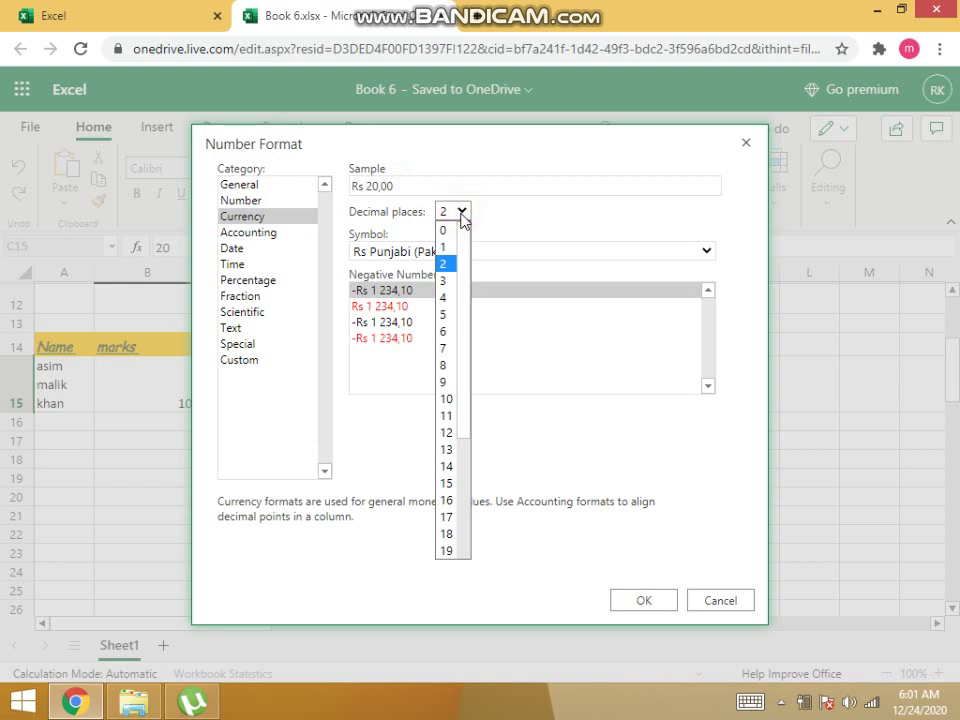
{"action": "left_click", "coordinate": [447, 245]}
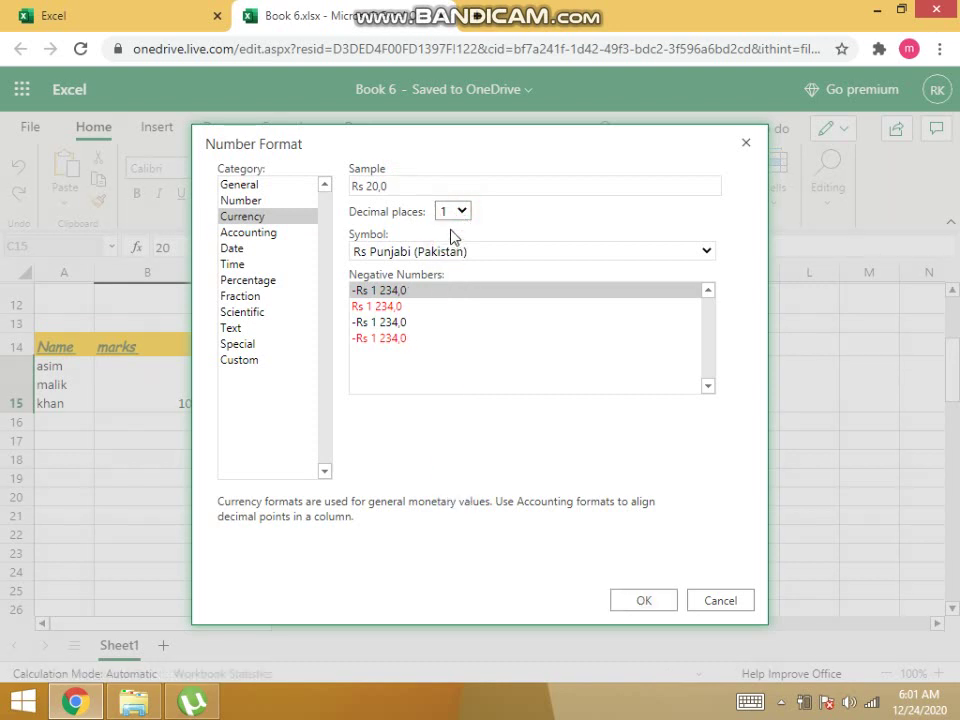
{"action": "left_click", "coordinate": [459, 215]}
{"action": "left_click", "coordinate": [449, 229]}
{"action": "left_click", "coordinate": [632, 604]}
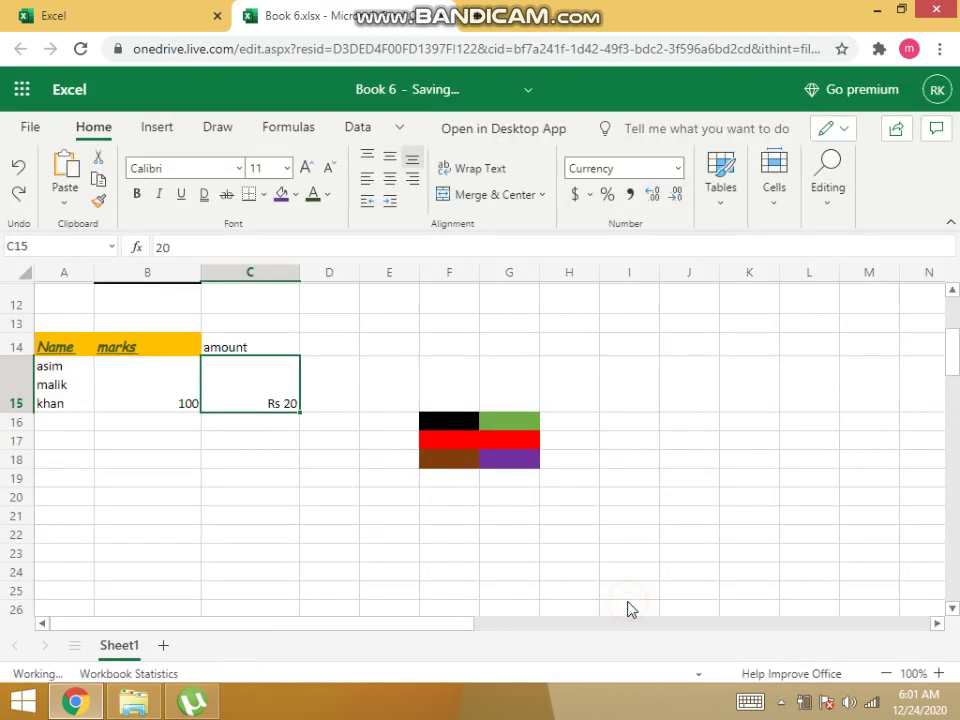